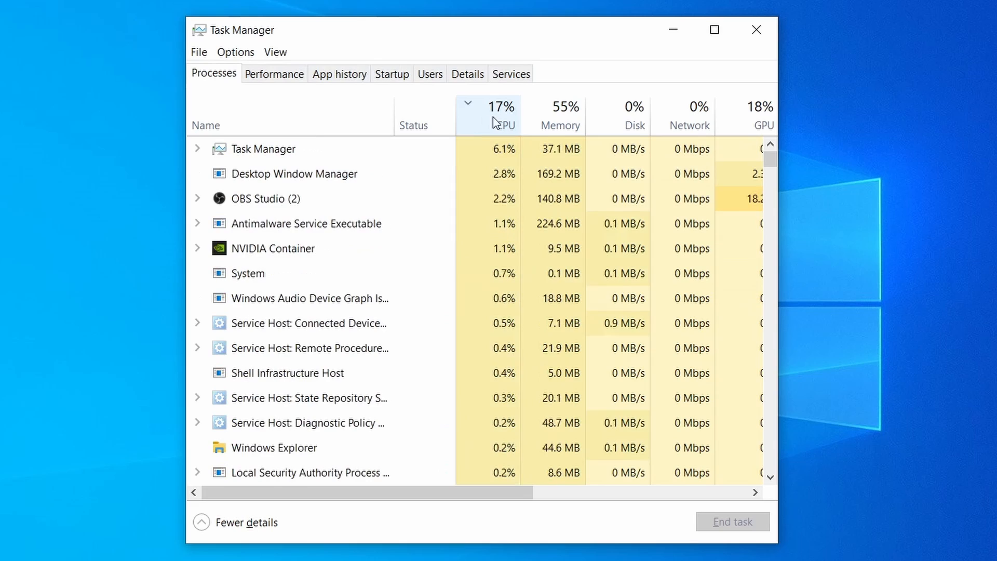
Step: Sort the running processes by memory usage and look through the list for suspicious entries
{"action": "left_click", "coordinate": [566, 111]}
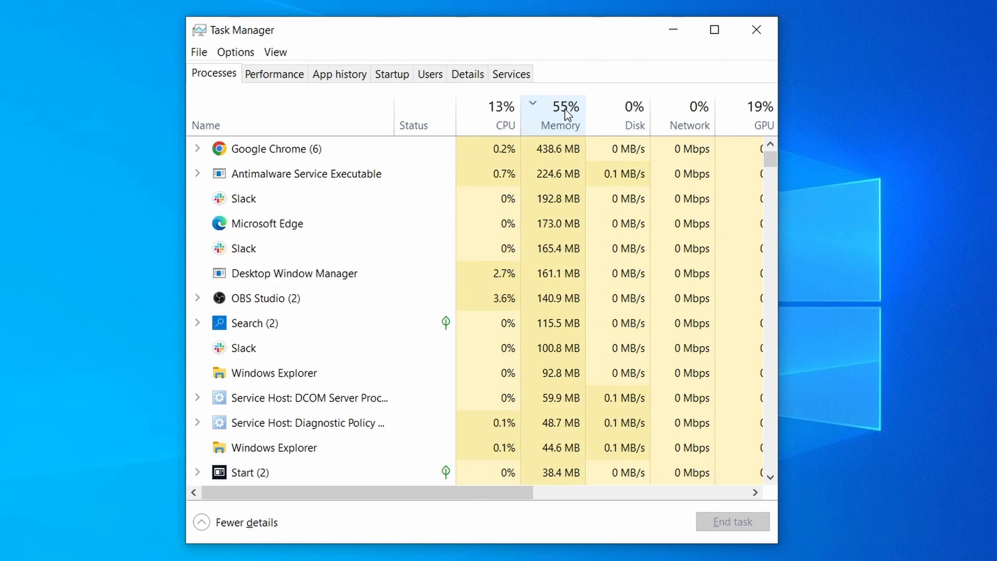
{"action": "scroll", "coordinate": [433, 350], "scroll_direction": "down", "scroll_amount": 2}
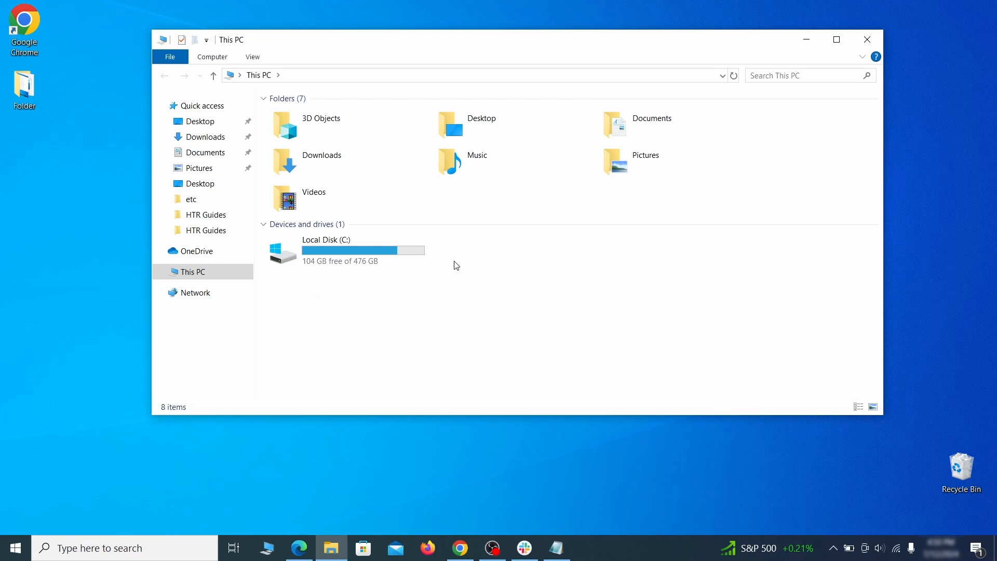
Step: In File Explorer, open the AppData\Roaming folder of the personal user profile on Local Disk (C:)
{"action": "double_click", "coordinate": [413, 257]}
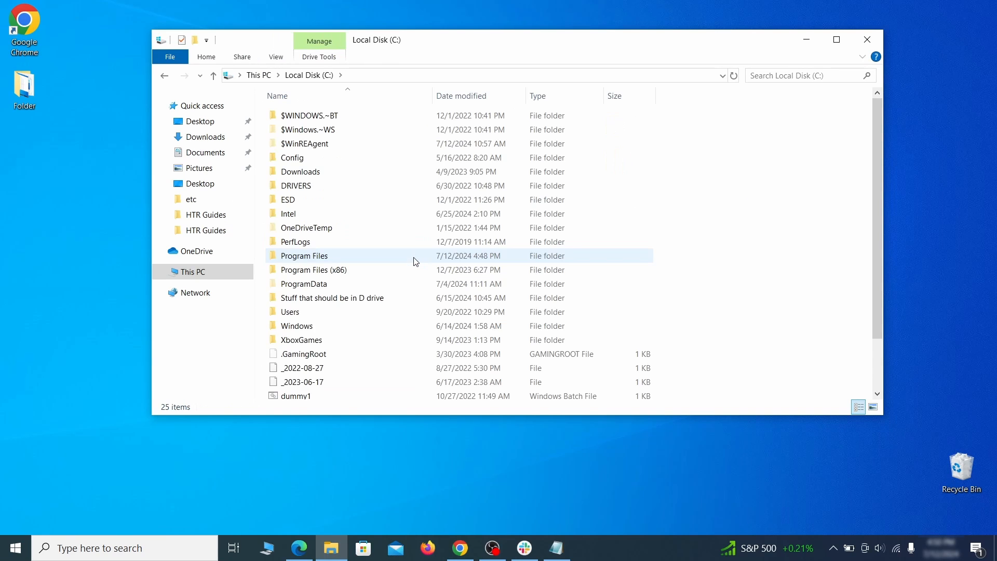
{"action": "double_click", "coordinate": [316, 313]}
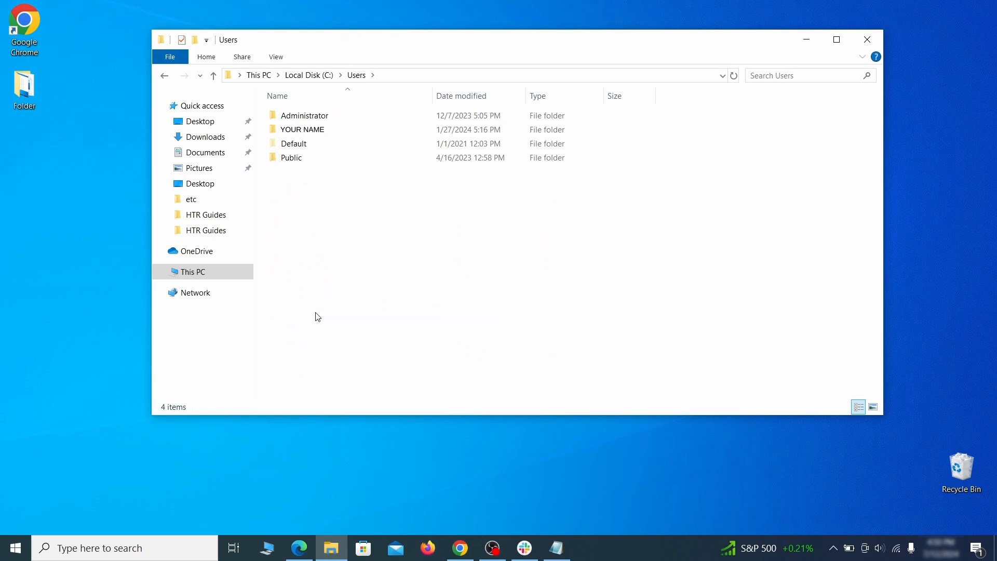
{"action": "double_click", "coordinate": [418, 131]}
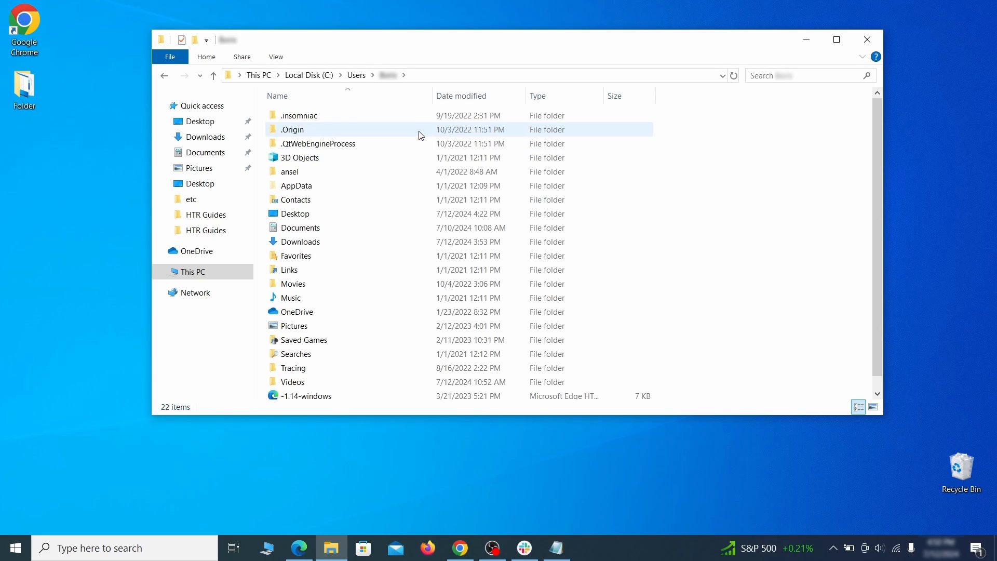
{"action": "double_click", "coordinate": [414, 186]}
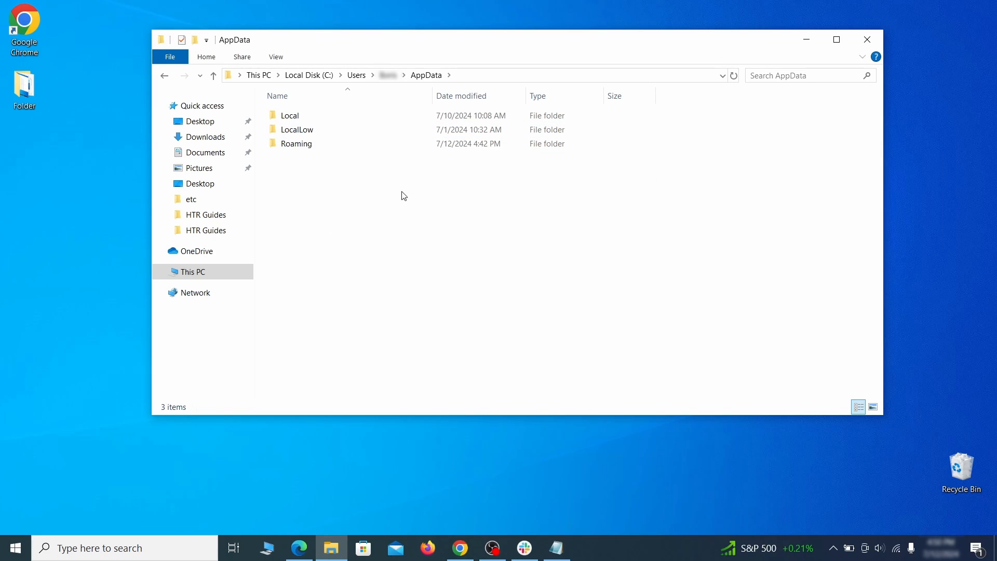
{"action": "double_click", "coordinate": [410, 143]}
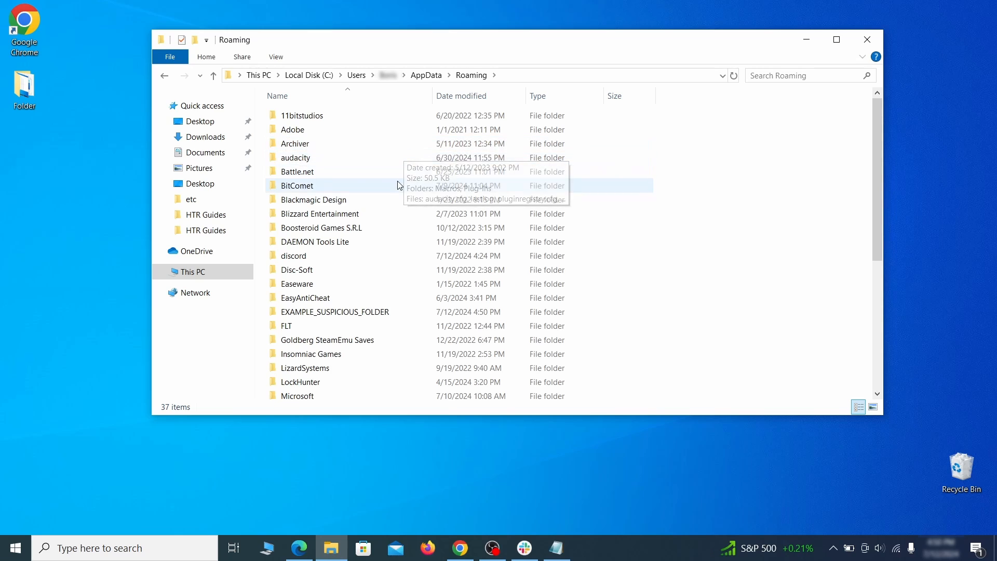
Step: Try to delete EXAMPLE_SUSPICIOUS_FOLDER from the Roaming folder
{"action": "scroll", "coordinate": [398, 185], "scroll_direction": "down", "scroll_amount": 2}
{"action": "mouse_move", "coordinate": [406, 247]}
{"action": "left_click", "coordinate": [345, 240]}
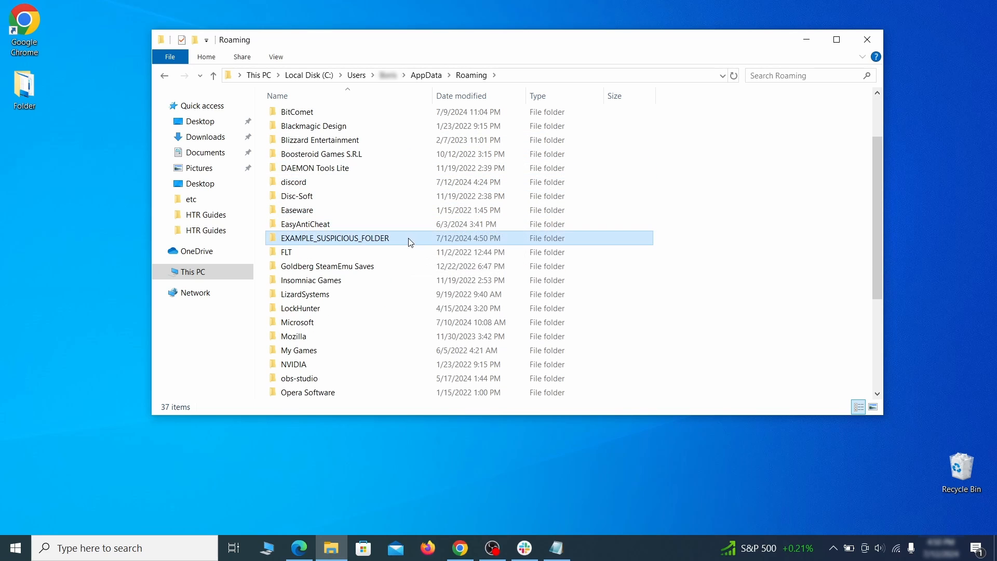
{"action": "right_click", "coordinate": [445, 240]}
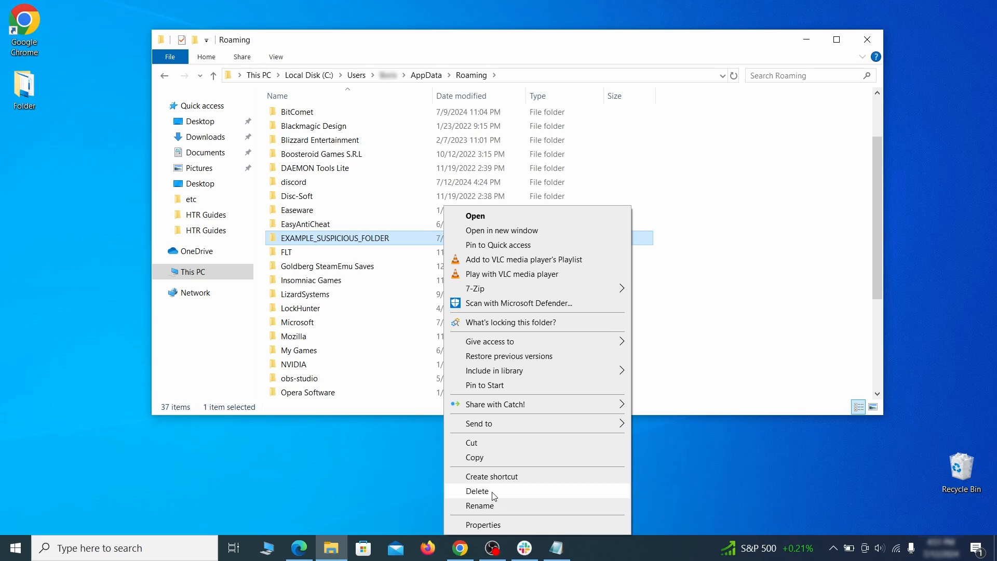
{"action": "left_click", "coordinate": [478, 491]}
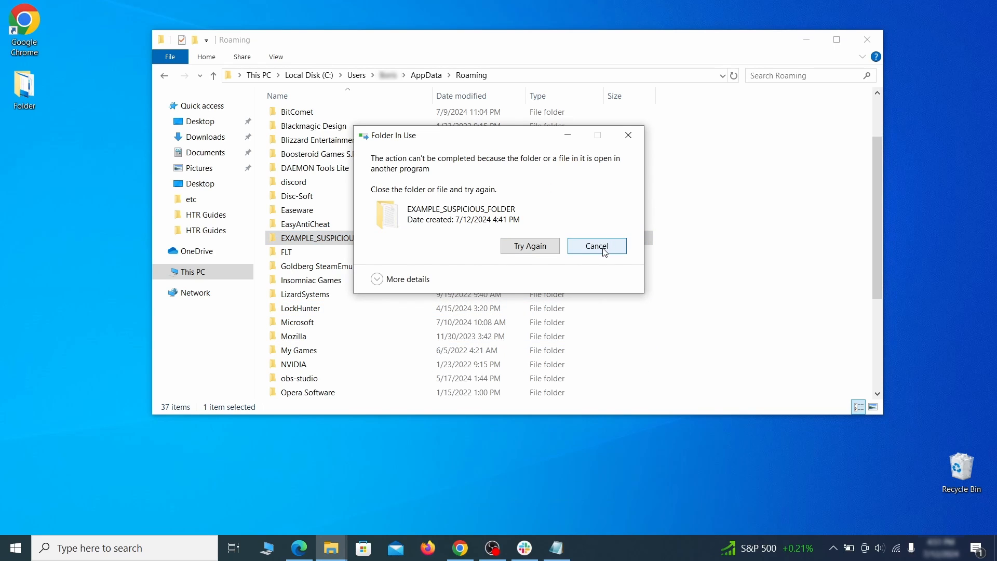
{"action": "left_click", "coordinate": [605, 253]}
Step: Check what is locking EXAMPLE_SUSPICIOUS_FOLDER in the Roaming folder
{"action": "right_click", "coordinate": [424, 239]}
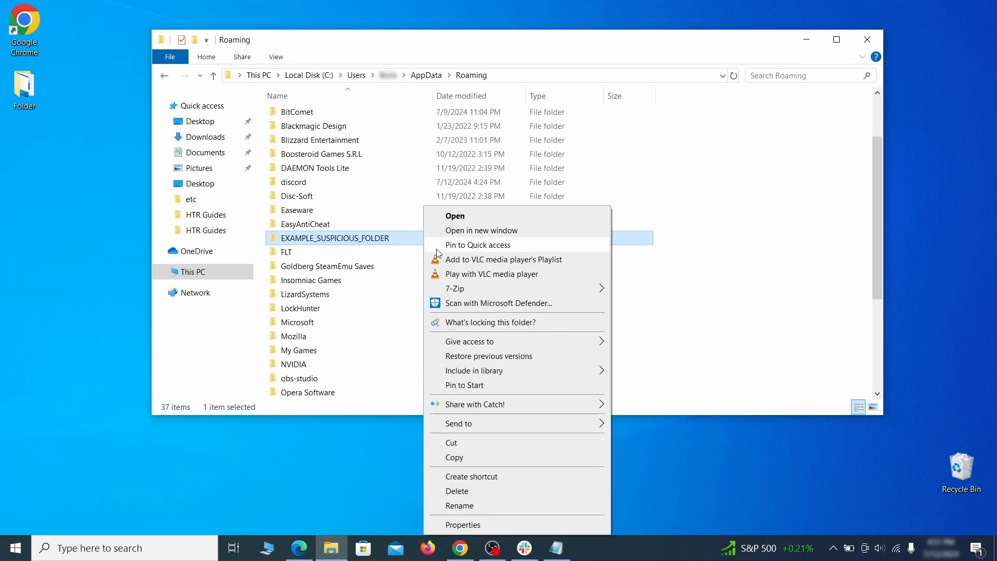
{"action": "left_click", "coordinate": [477, 323]}
{"action": "left_click", "coordinate": [446, 132]}
{"action": "left_click", "coordinate": [543, 324]}
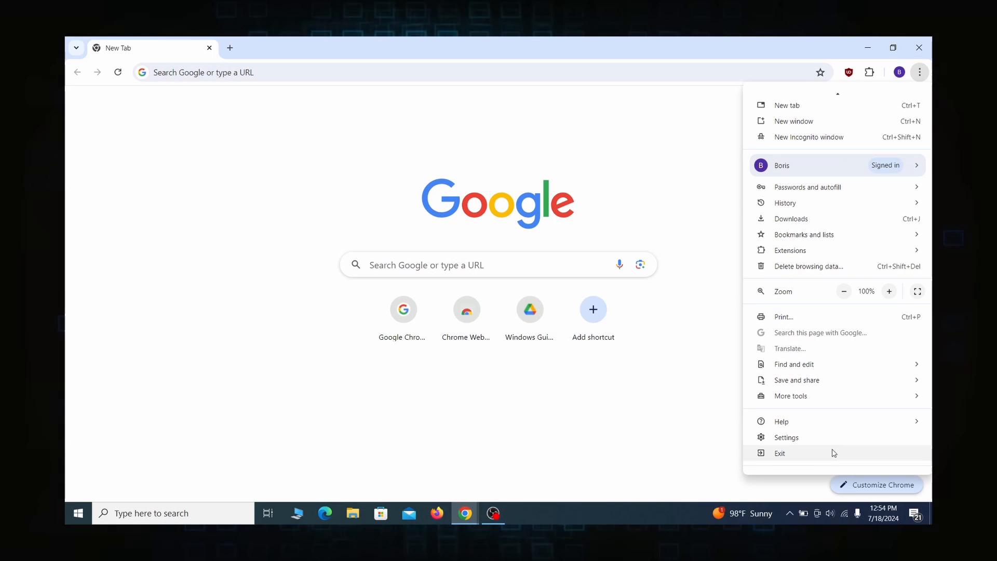
Step: Exit the Google Chrome browser completely
{"action": "left_click", "coordinate": [826, 460]}
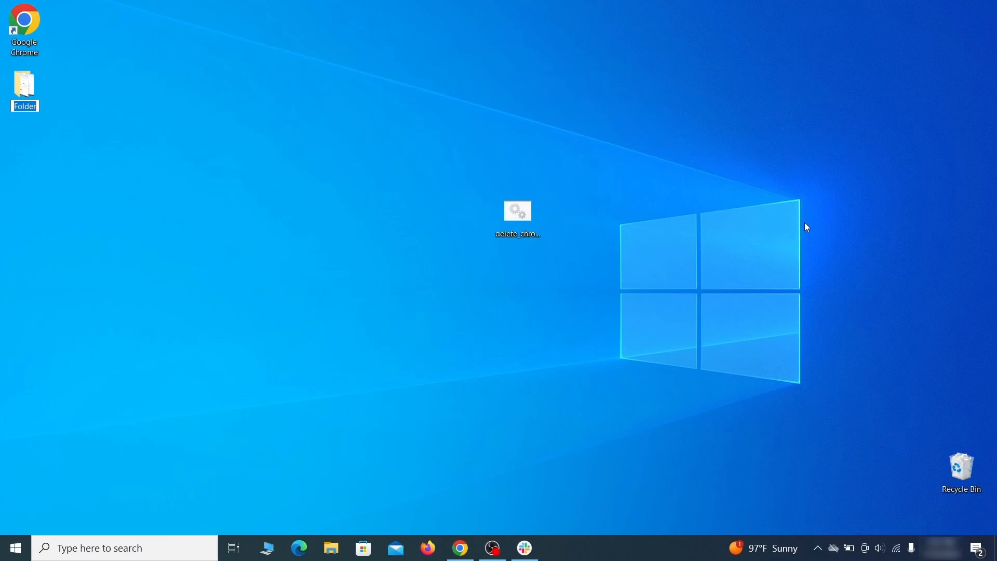
Step: Search Windows for "edit group policy" and open the Local Group Policy Editor
{"action": "key", "text": "super"}
{"action": "type", "text": "edit group policy"}
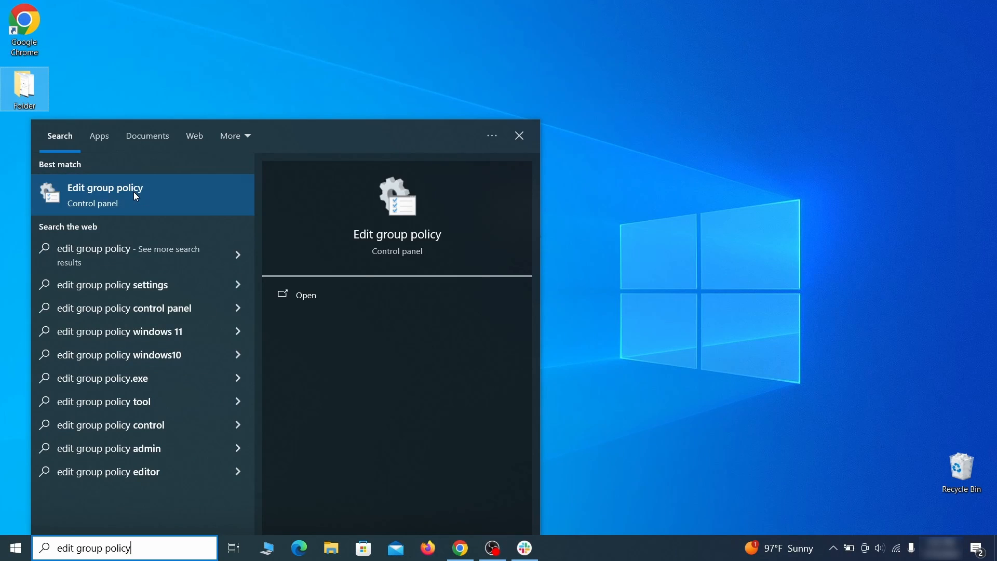
{"action": "left_click", "coordinate": [134, 193]}
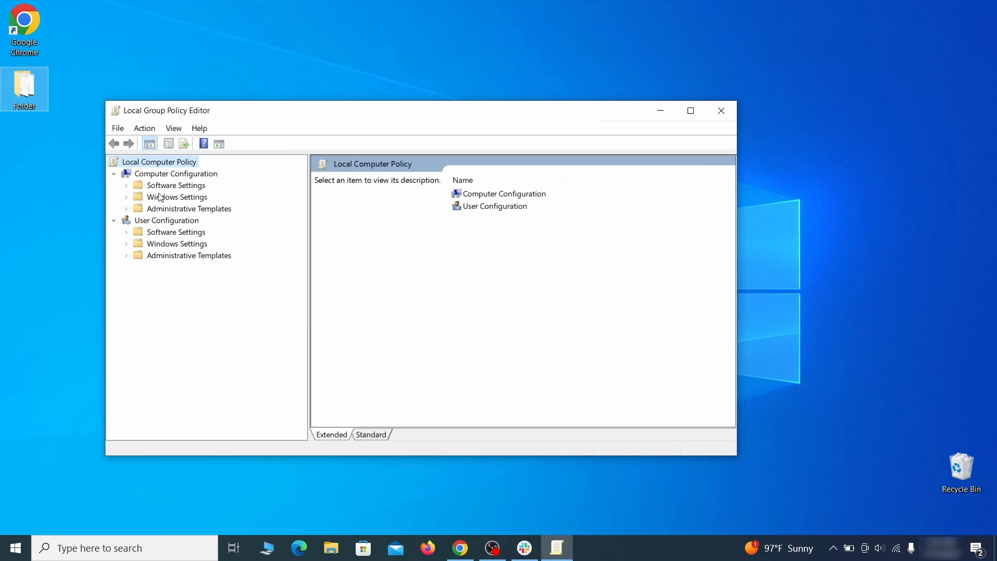
Step: Remove the chrome policy template from Administrative Templates under Computer Configuration and close the editor
{"action": "left_click", "coordinate": [150, 175]}
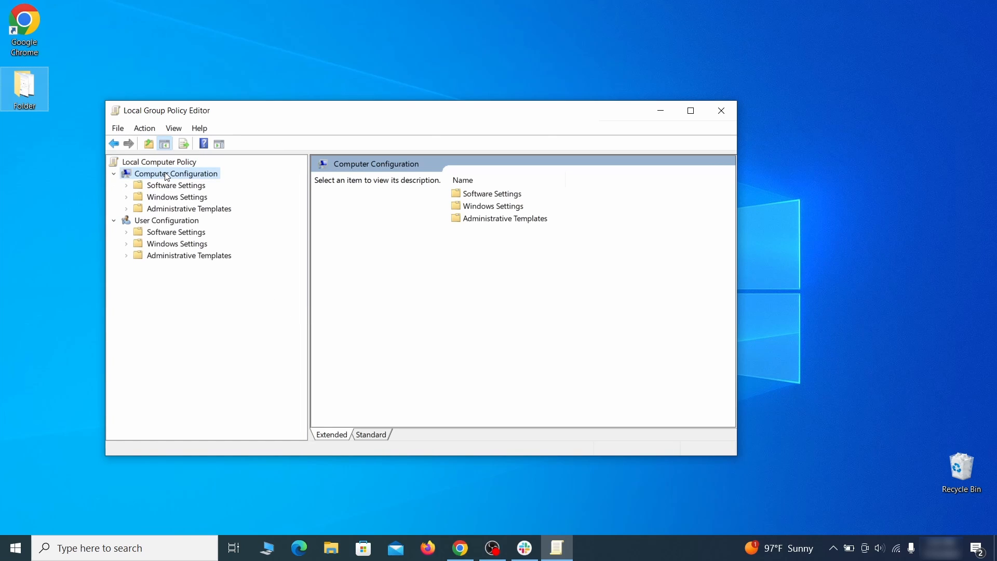
{"action": "left_click", "coordinate": [222, 211]}
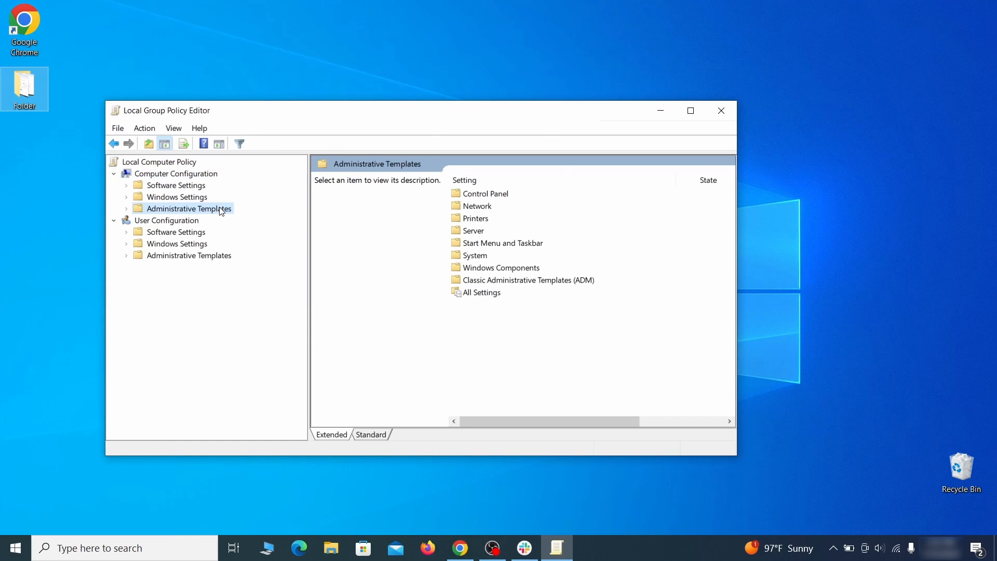
{"action": "right_click", "coordinate": [222, 209]}
{"action": "left_click", "coordinate": [333, 216]}
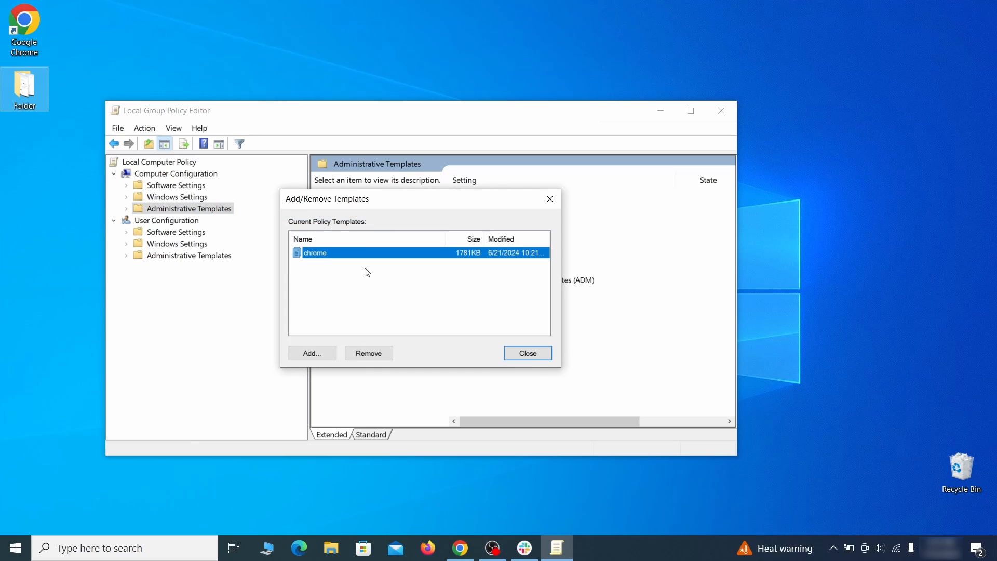
{"action": "left_click", "coordinate": [378, 347]}
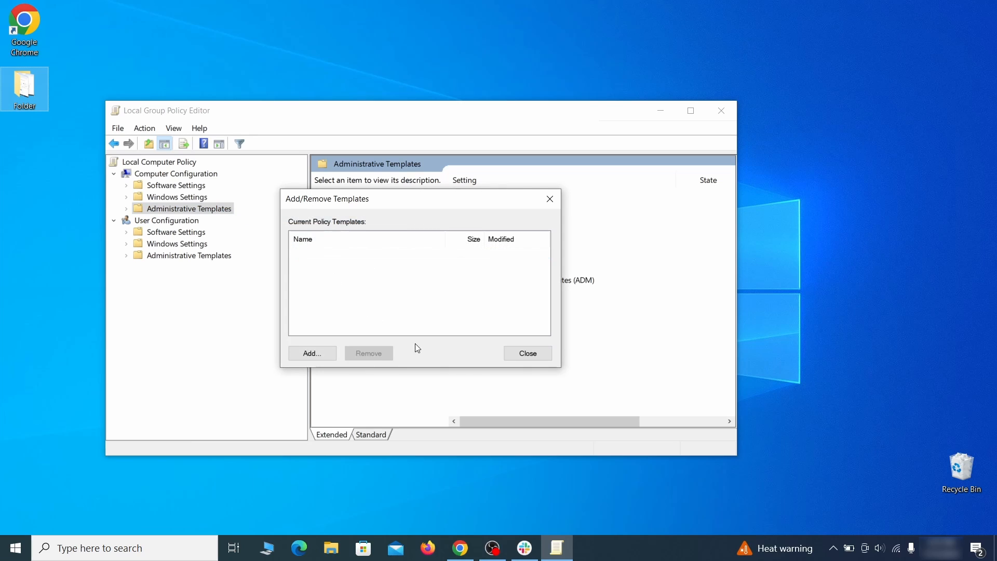
{"action": "left_click", "coordinate": [543, 353]}
{"action": "left_click", "coordinate": [723, 111]}
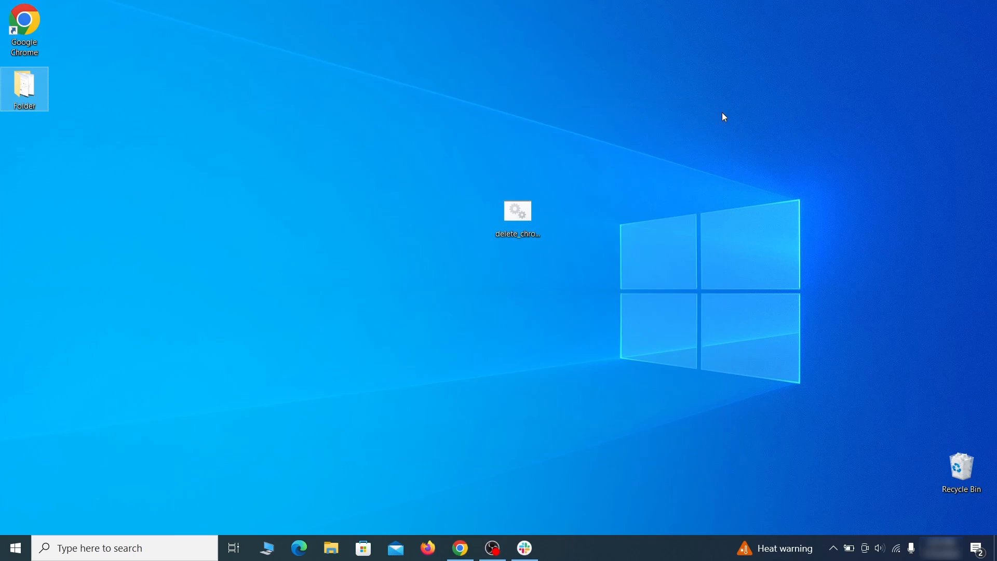
Step: Restart the computer
{"action": "left_click", "coordinate": [16, 548]}
{"action": "left_click", "coordinate": [17, 514]}
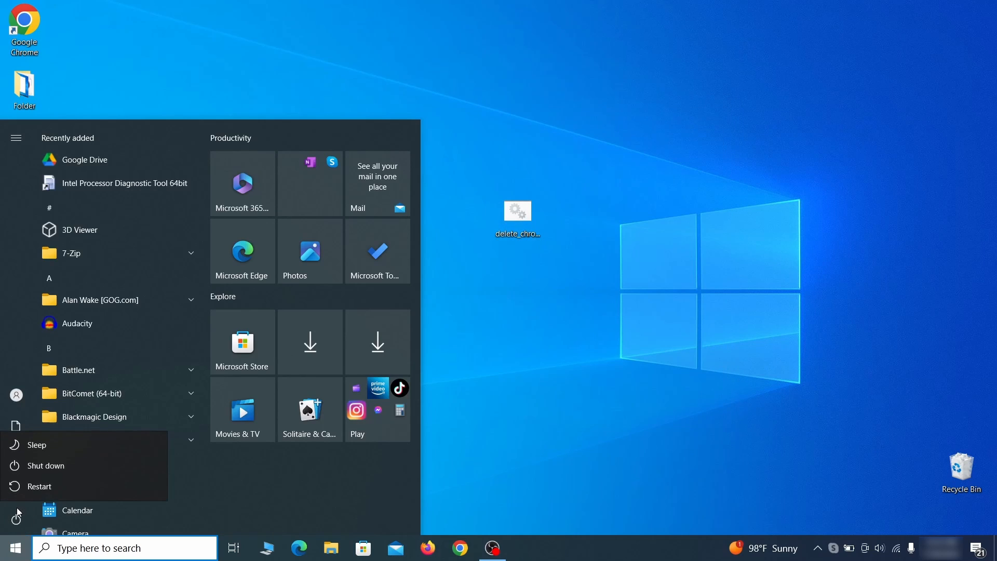
{"action": "left_click", "coordinate": [85, 481]}
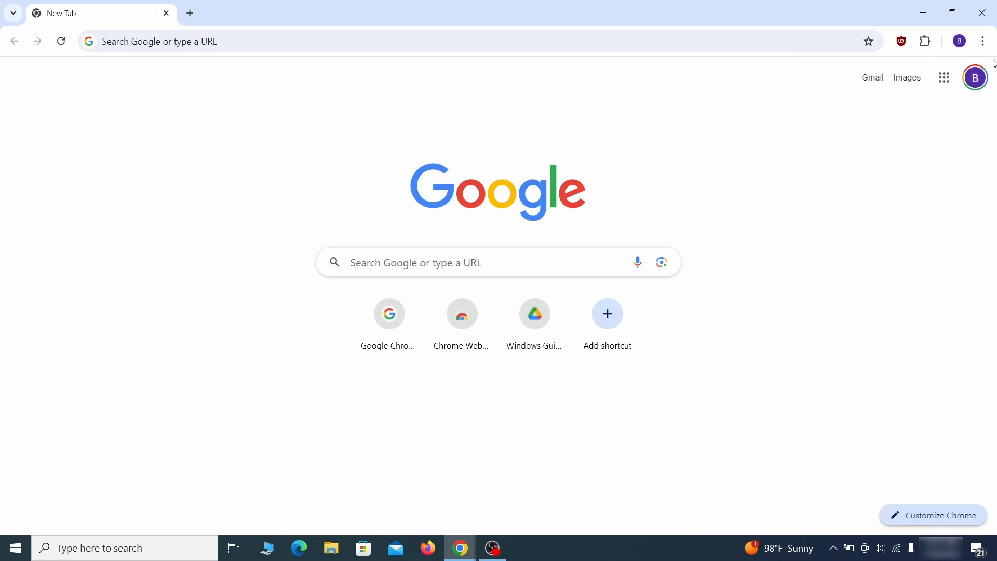
{"action": "left_click", "coordinate": [981, 43]}
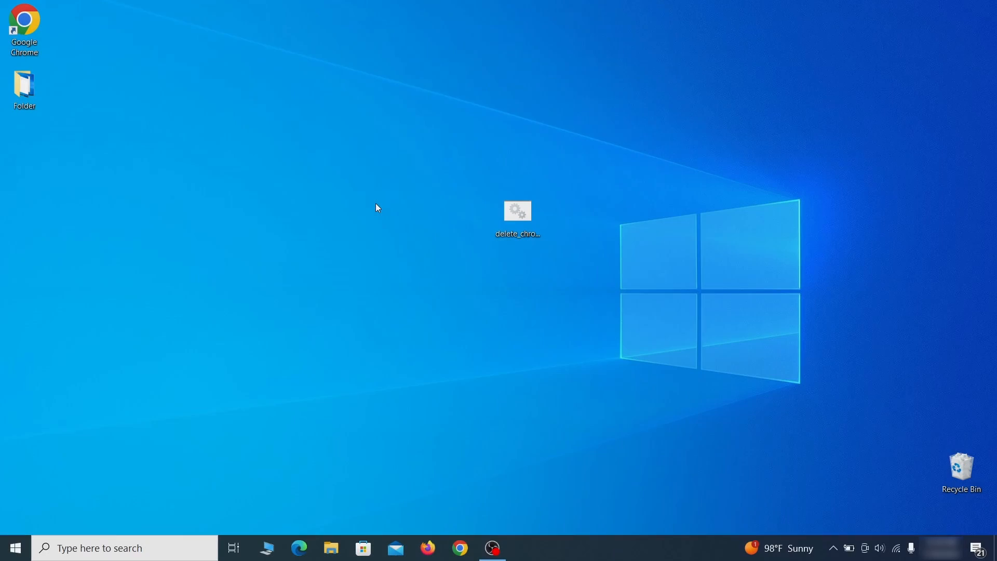
Step: Search Windows for "reg" and open the Registry Editor
{"action": "key", "text": "super"}
{"action": "type", "text": "reg"}
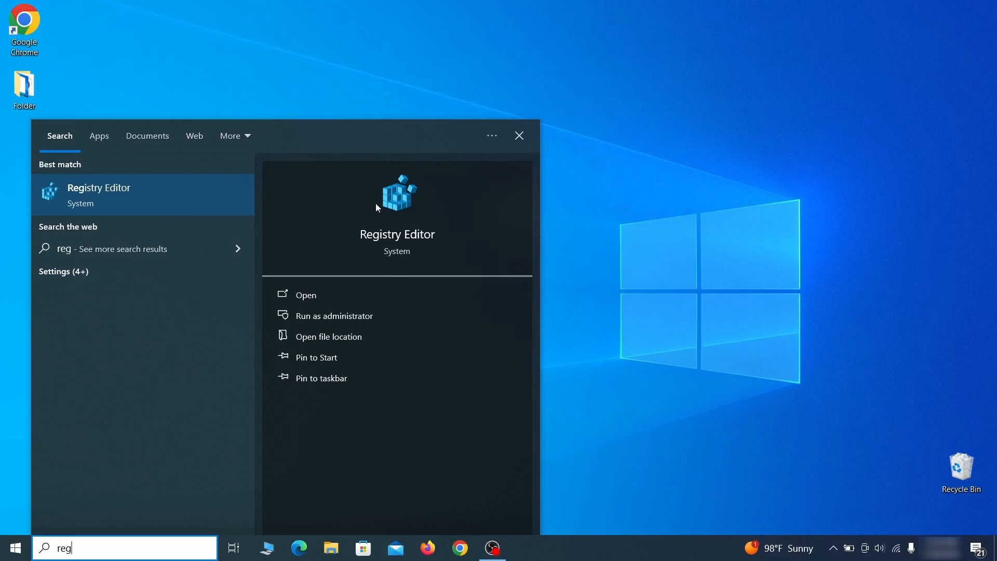
{"action": "key", "text": "Return"}
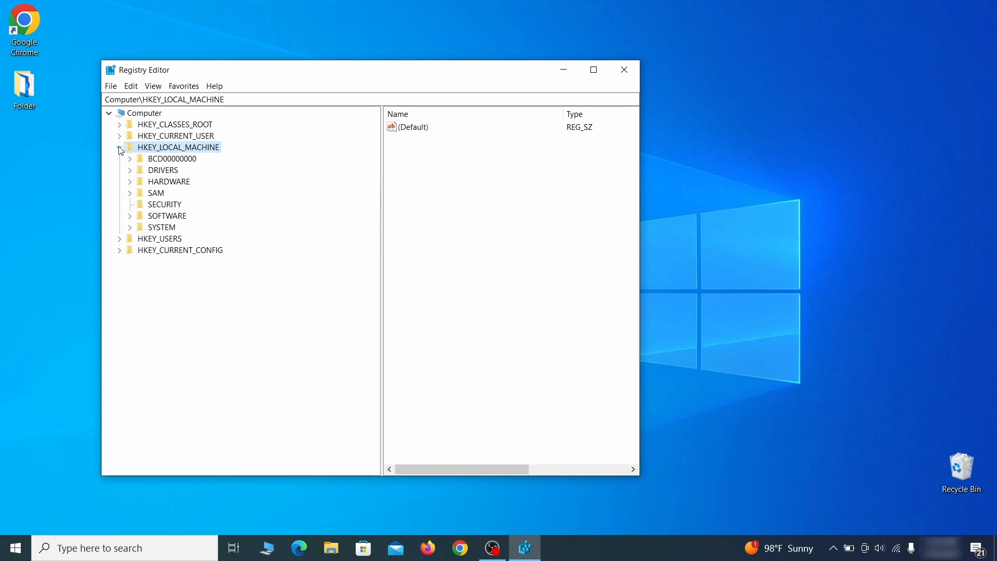
Step: Try to delete the 12000004 key under HKEY_LOCAL_MACHINE\BCD00000000\Objects\{b2721d73-1db4-4c62-bf78-c548a880142d}\Elements
{"action": "left_click", "coordinate": [130, 159]}
{"action": "left_click", "coordinate": [140, 181]}
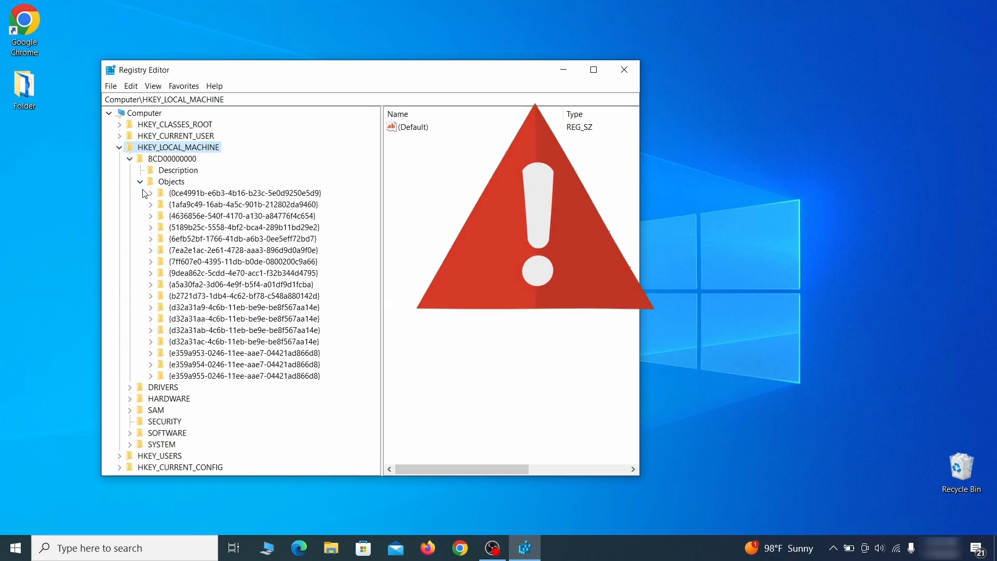
{"action": "left_click", "coordinate": [151, 296]}
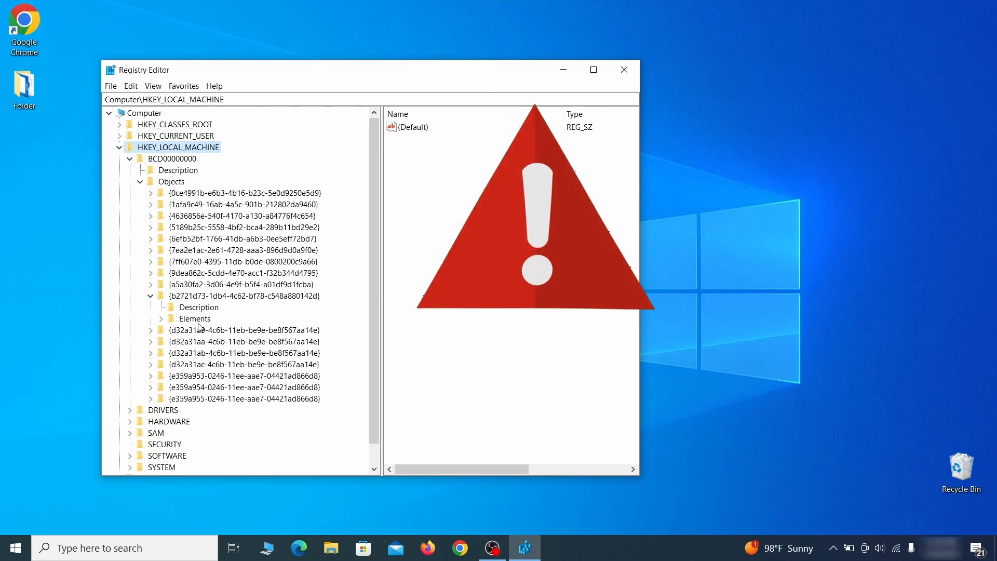
{"action": "left_click", "coordinate": [161, 318]}
{"action": "left_click", "coordinate": [206, 353]}
{"action": "right_click", "coordinate": [207, 353]}
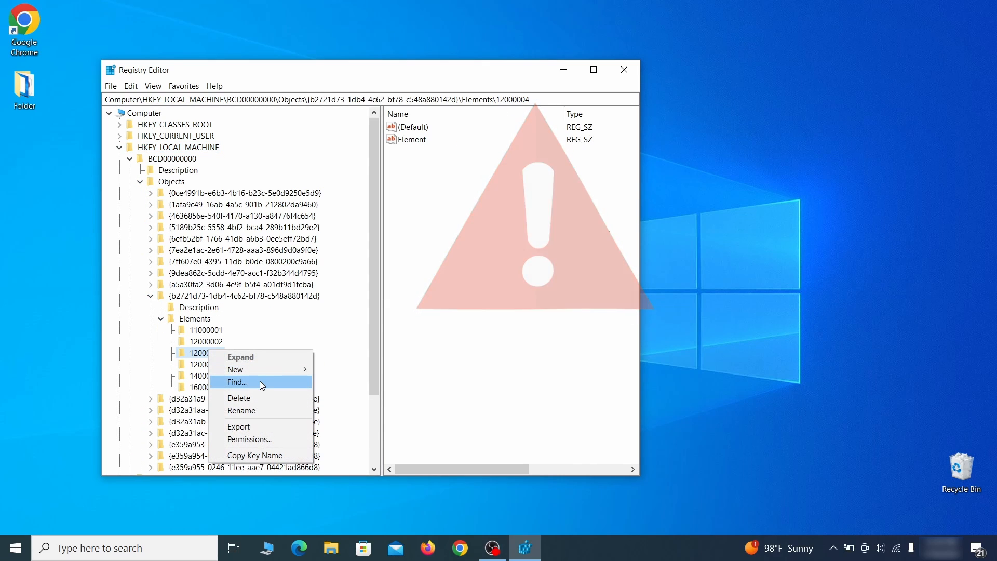
{"action": "left_click", "coordinate": [258, 399]}
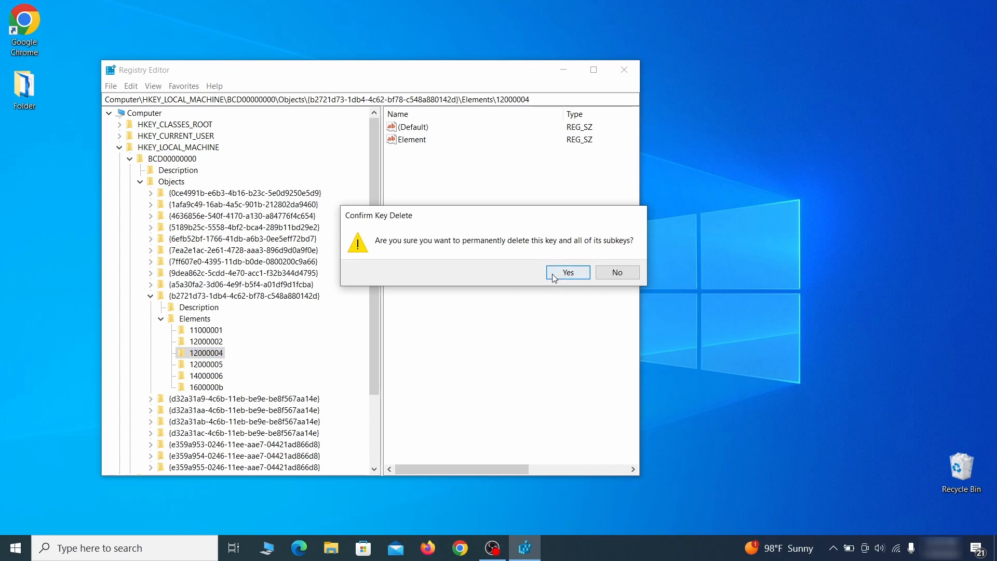
{"action": "left_click", "coordinate": [629, 275]}
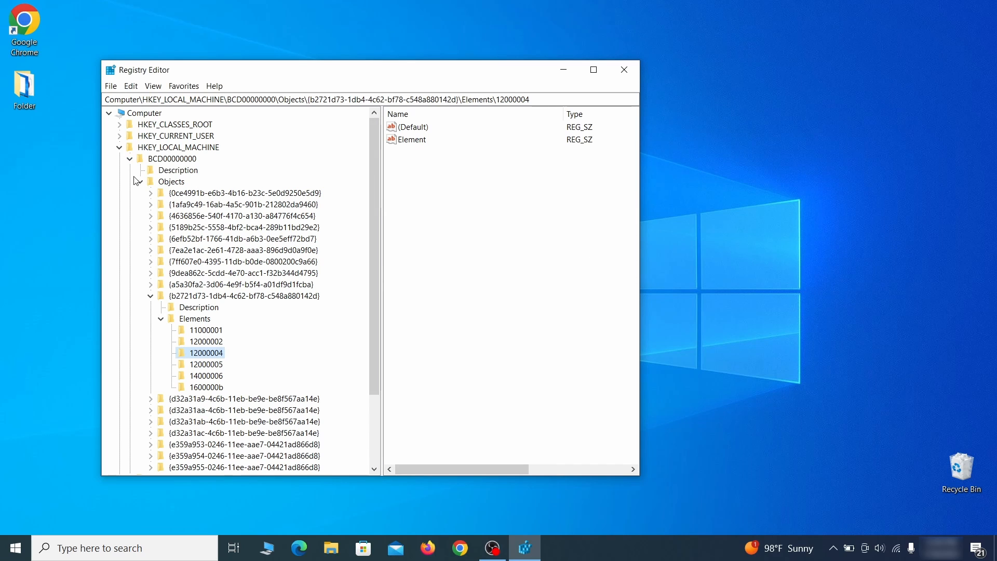
{"action": "scroll", "coordinate": [150, 332], "scroll_direction": "down", "scroll_amount": 3}
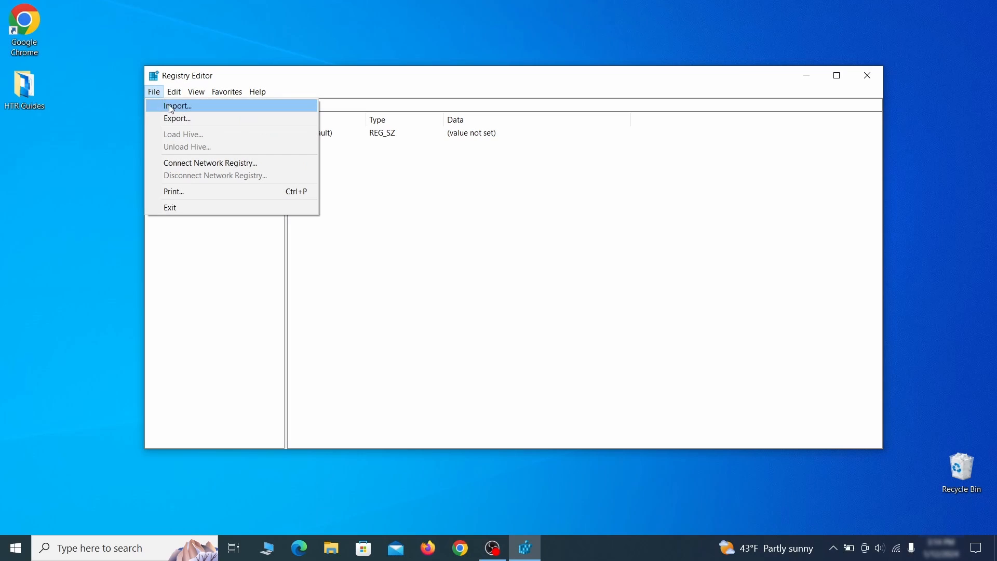
Step: Export the selected HKEY_CURRENT_USER branch to the Desktop as the registration file "Registry Backup 1"
{"action": "left_click", "coordinate": [238, 124]}
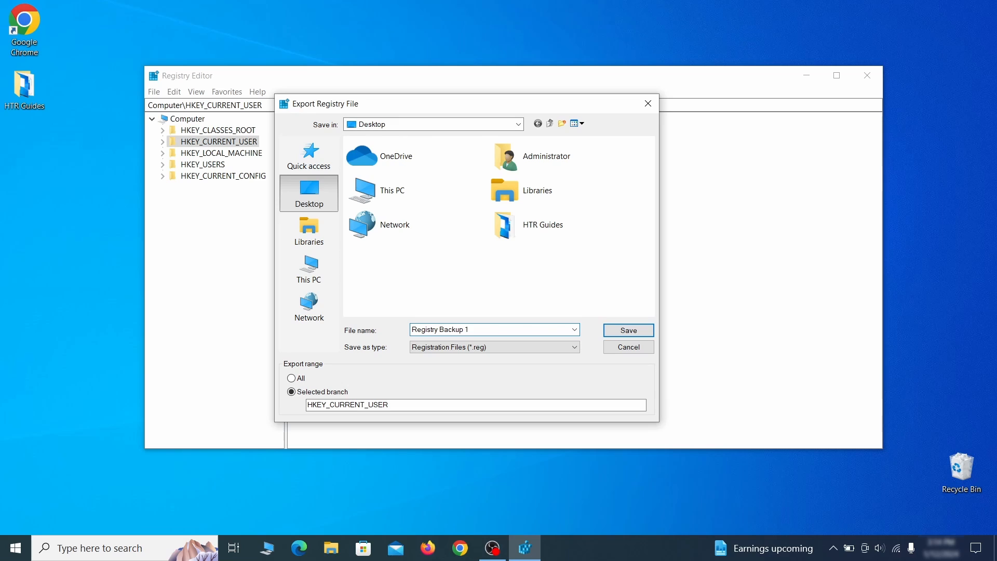
{"action": "key", "text": "Return"}
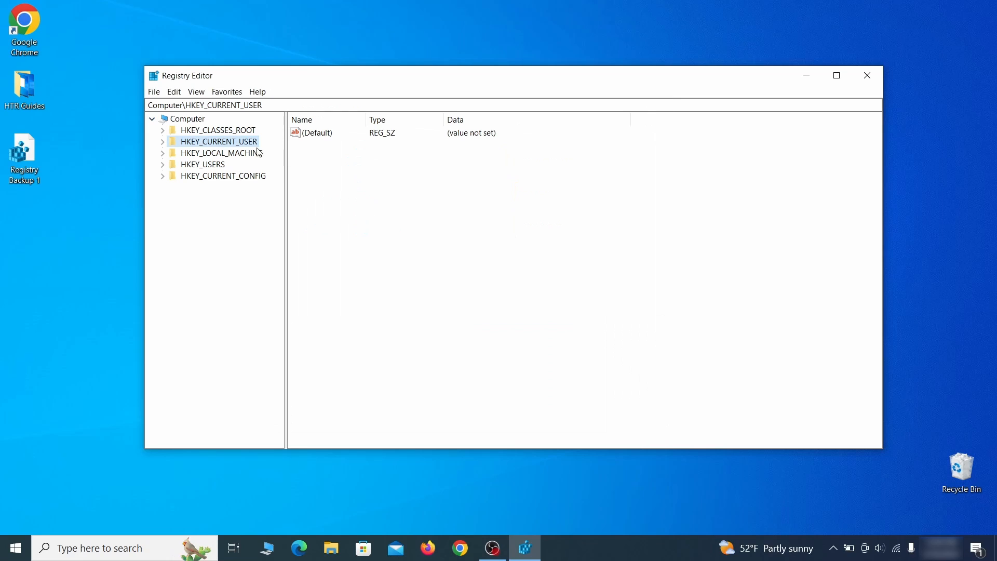
Step: Start a registry import and select the "Registry Backup 1" file on the Desktop
{"action": "left_click", "coordinate": [154, 92]}
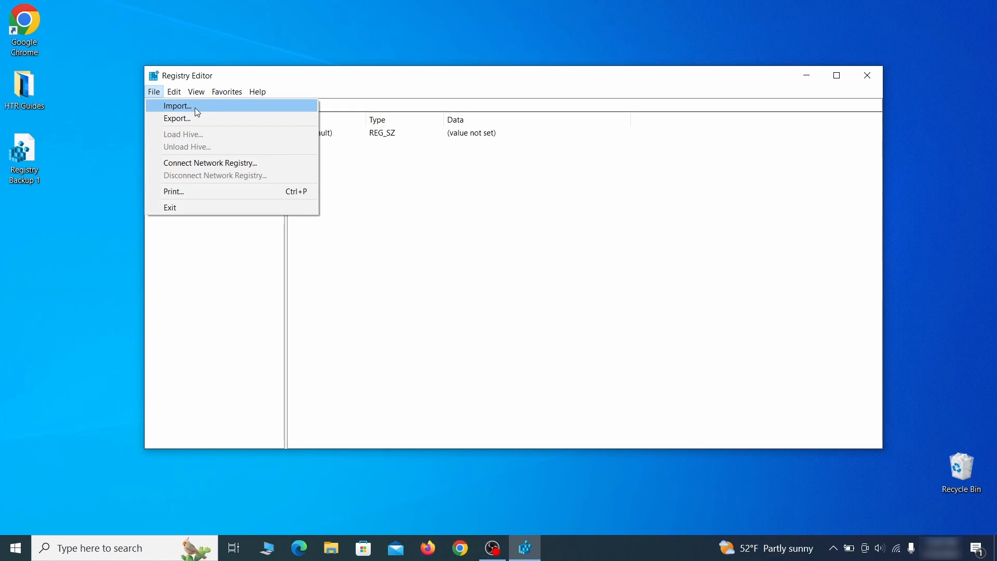
{"action": "left_click", "coordinate": [216, 108]}
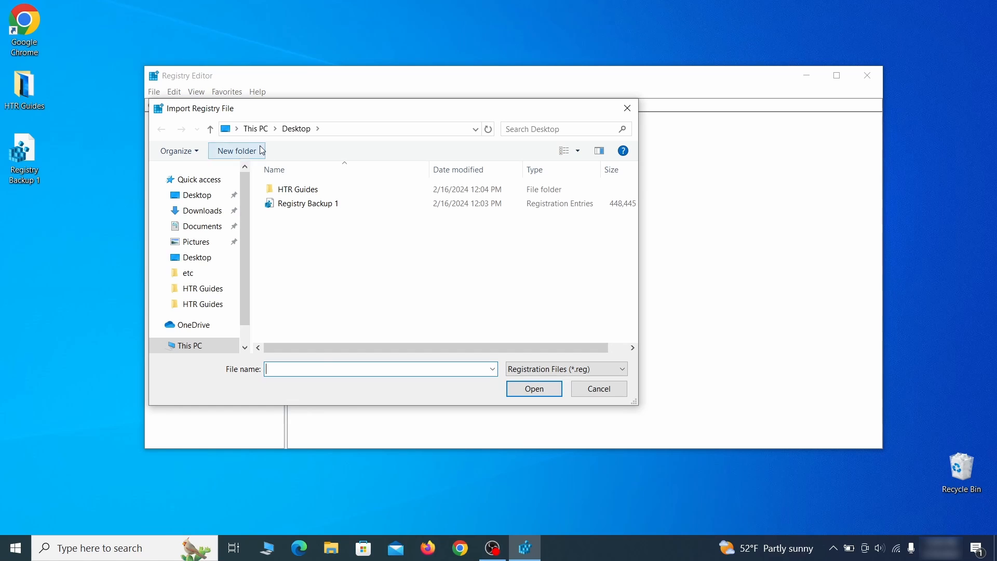
{"action": "left_click", "coordinate": [347, 207]}
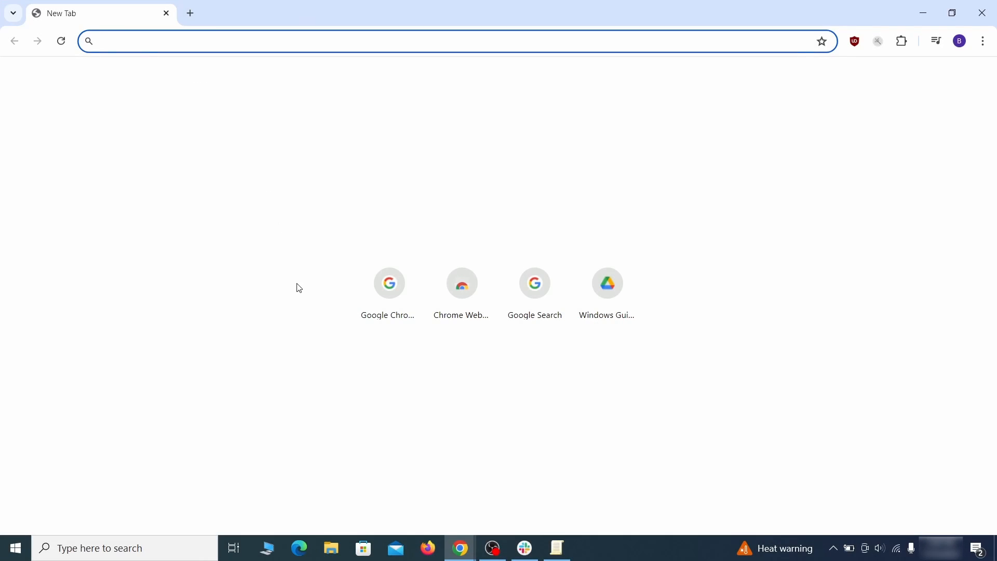
Step: Open chrome://policy and copy the HomepageLocation policy value into the New Text Document in Notepad
{"action": "type", "text": "ch"}
{"action": "key", "text": "Return"}
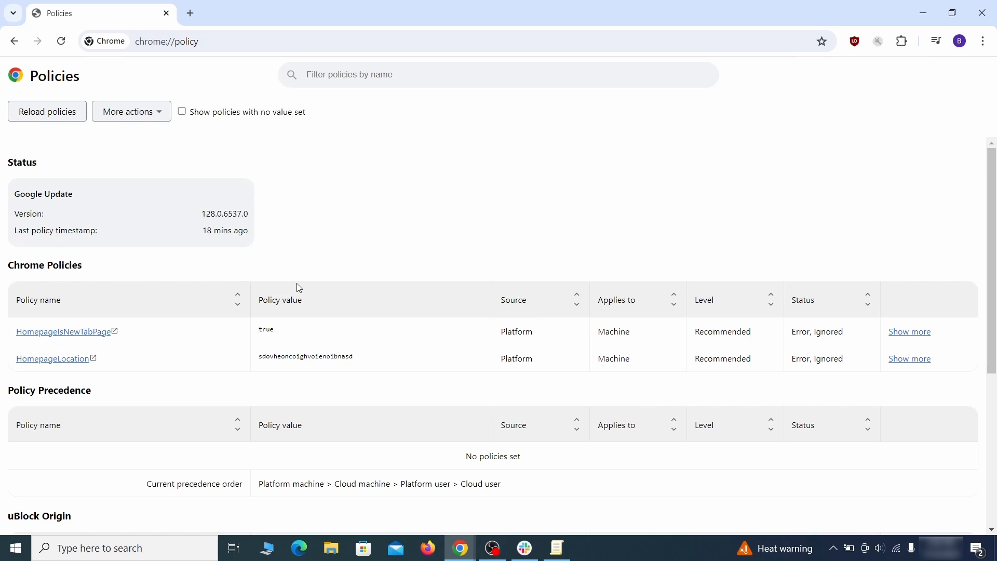
{"action": "right_click", "coordinate": [284, 357]}
{"action": "left_click", "coordinate": [297, 369]}
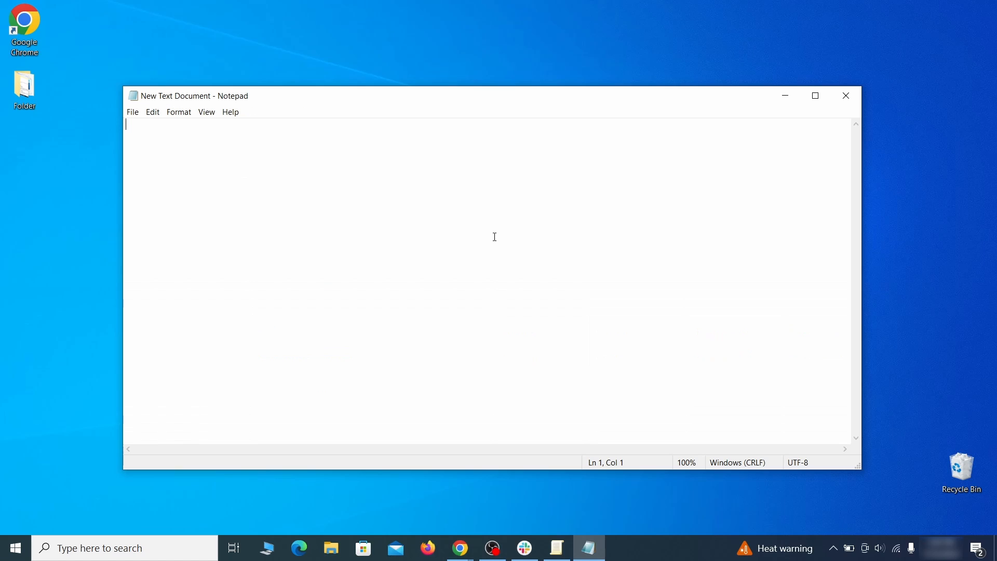
{"action": "right_click", "coordinate": [483, 230]}
{"action": "left_click", "coordinate": [523, 273]}
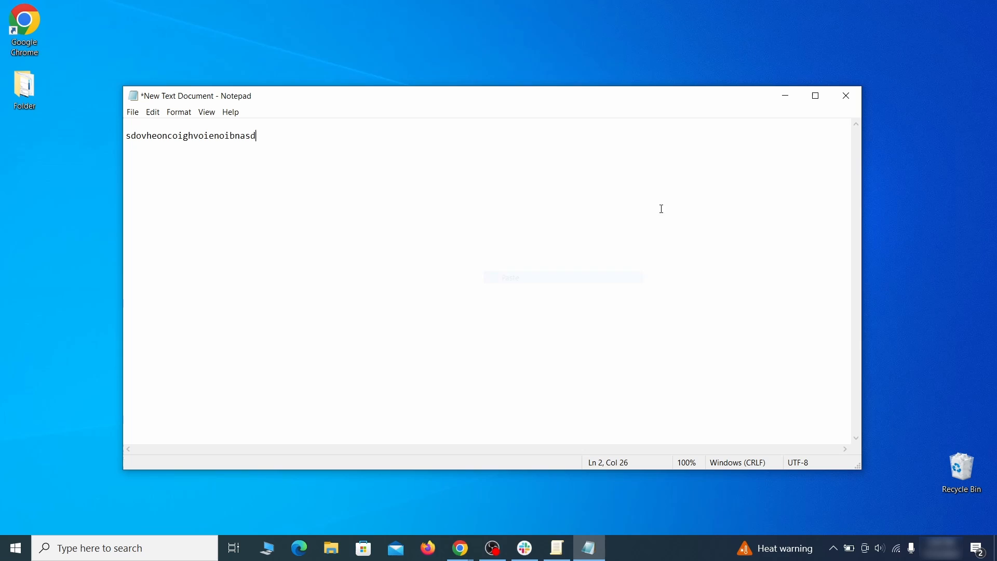
{"action": "left_click", "coordinate": [783, 98]}
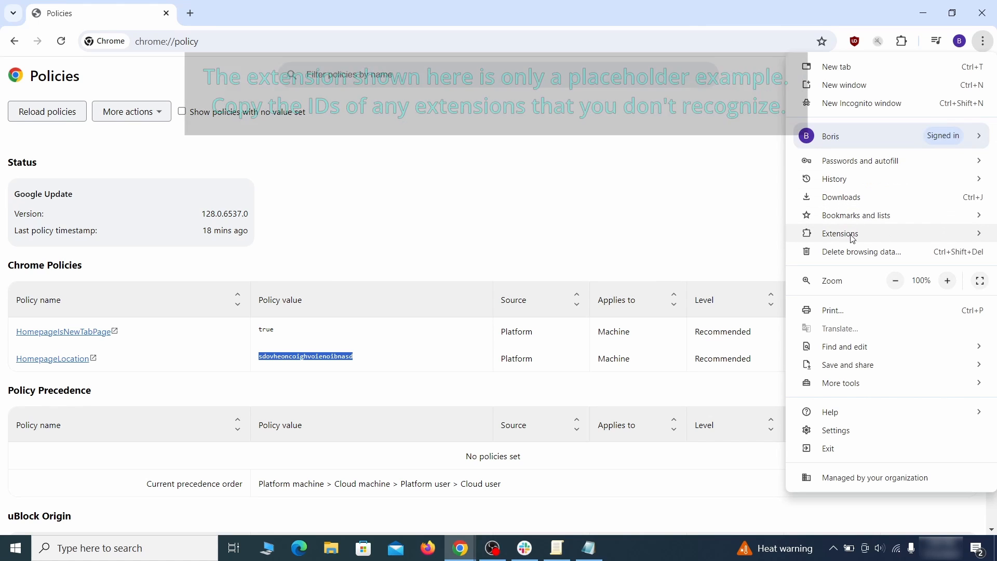
Step: Enable Developer mode on Chrome's Extensions page and copy the Wonder Search extension ID into the Notepad document
{"action": "left_click", "coordinate": [741, 236]}
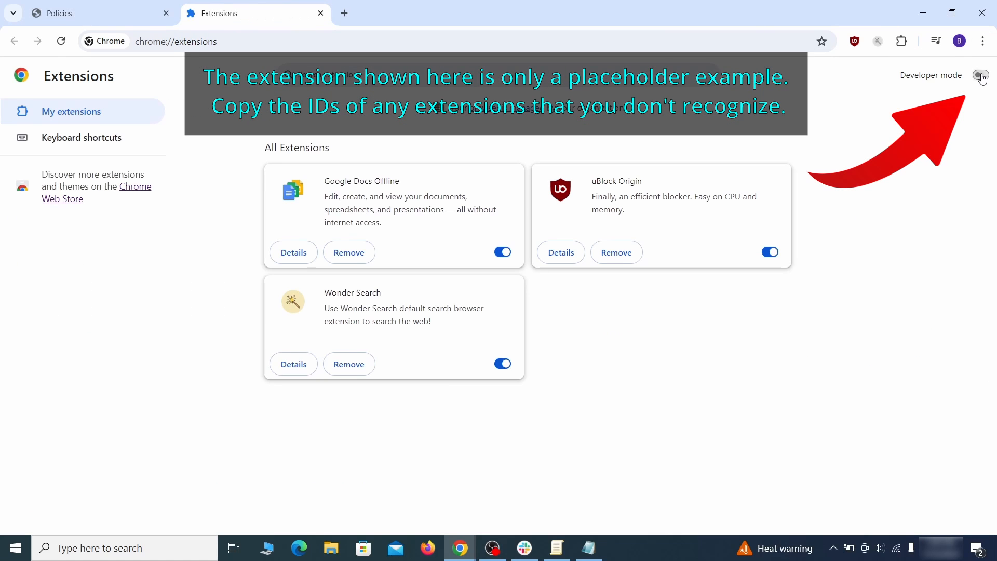
{"action": "left_click", "coordinate": [981, 76]}
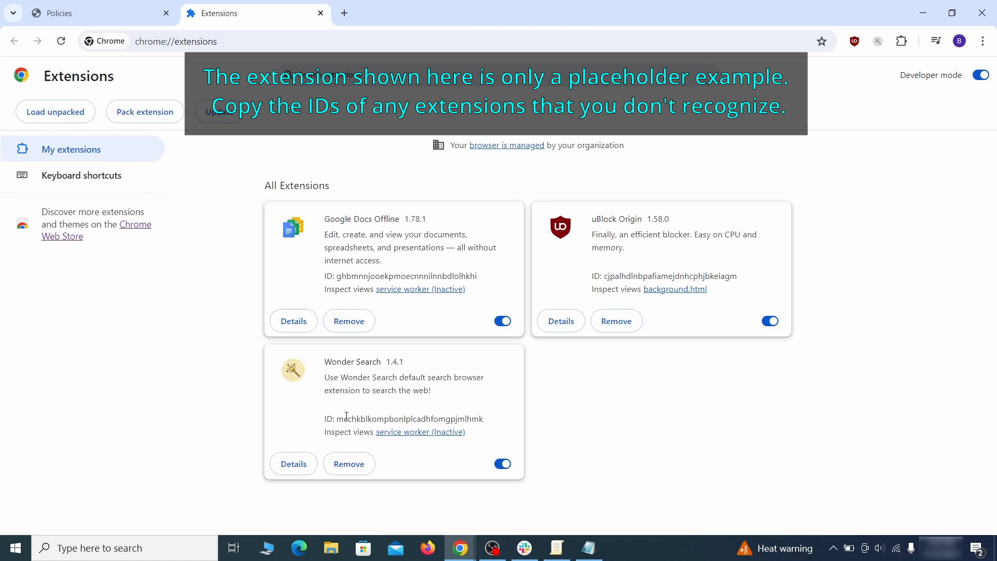
{"action": "right_click", "coordinate": [489, 421]}
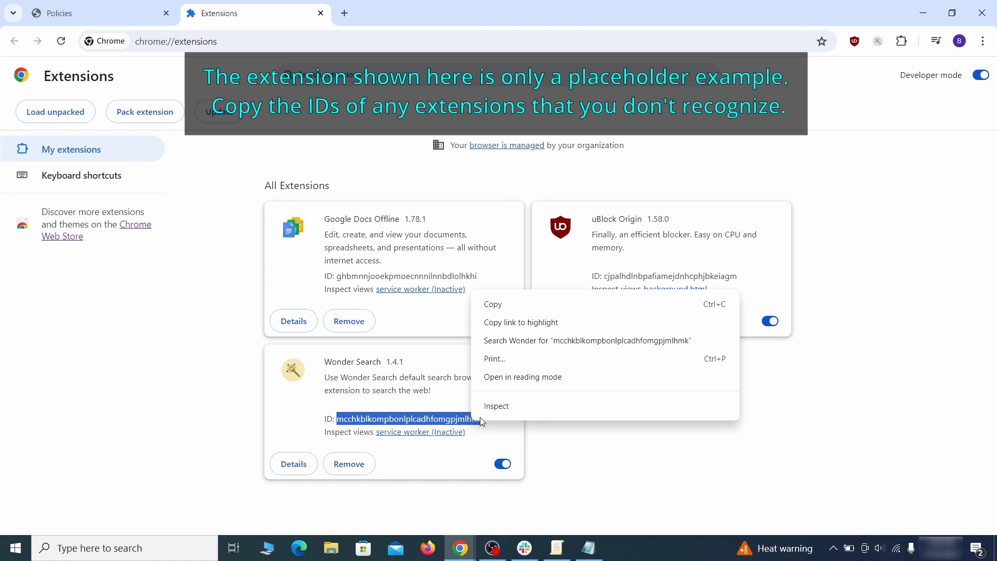
{"action": "left_click", "coordinate": [491, 311]}
{"action": "left_click", "coordinate": [924, 14]}
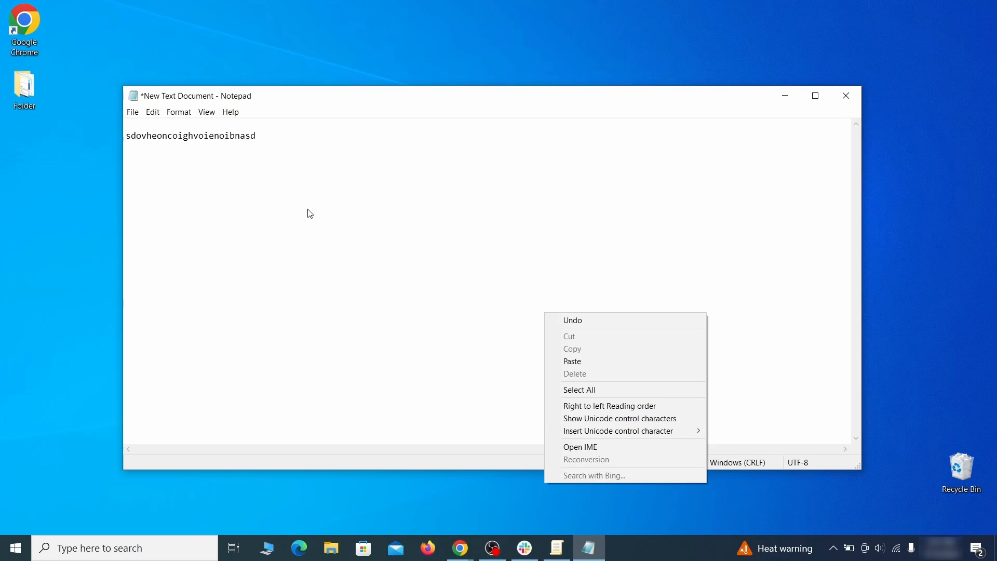
{"action": "right_click", "coordinate": [294, 203]}
{"action": "left_click", "coordinate": [312, 251]}
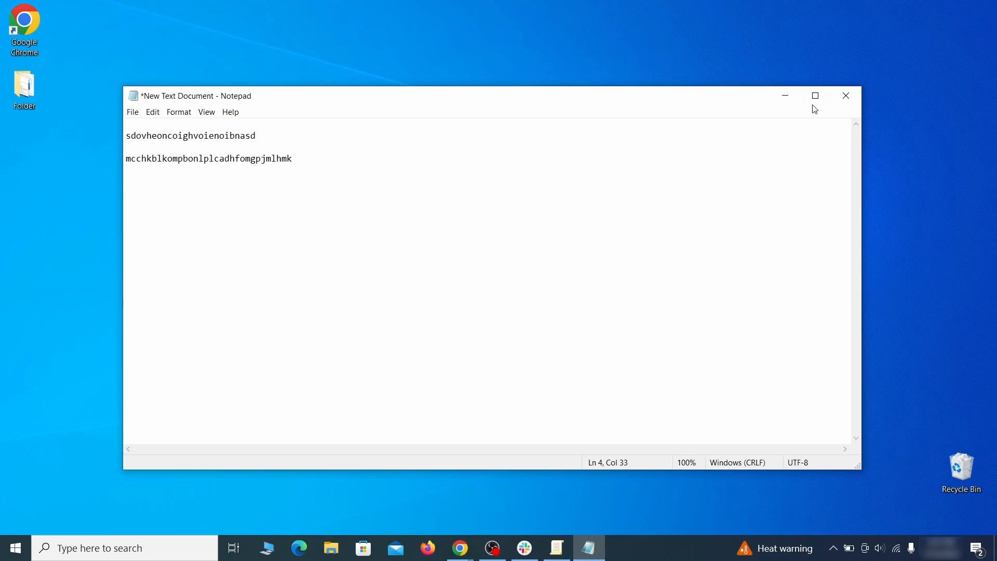
{"action": "left_click", "coordinate": [779, 95]}
Step: Search Windows for "regedit" and run the Registry Editor as administrator
{"action": "left_click", "coordinate": [13, 555]}
{"action": "type", "text": "regedit"}
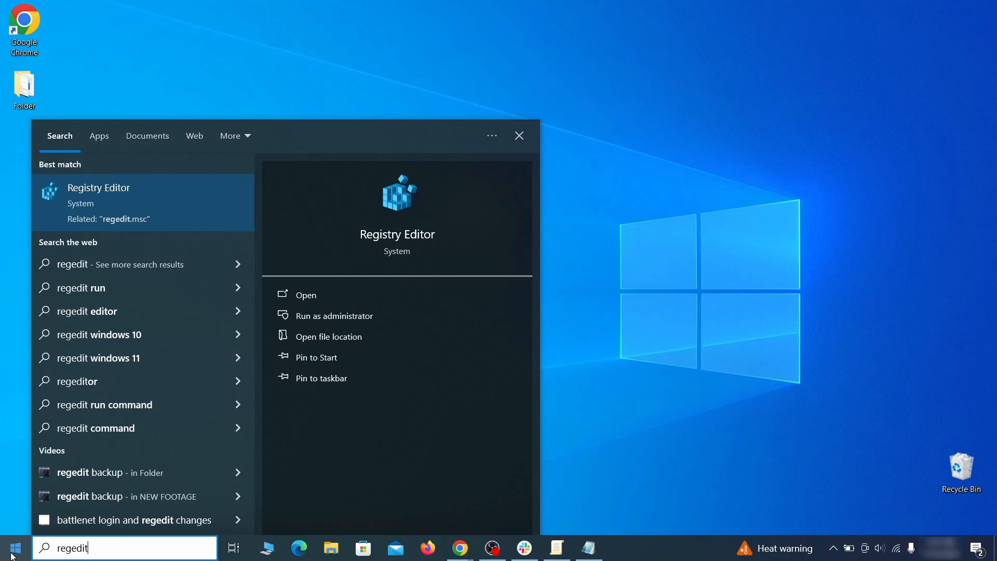
{"action": "right_click", "coordinate": [201, 202]}
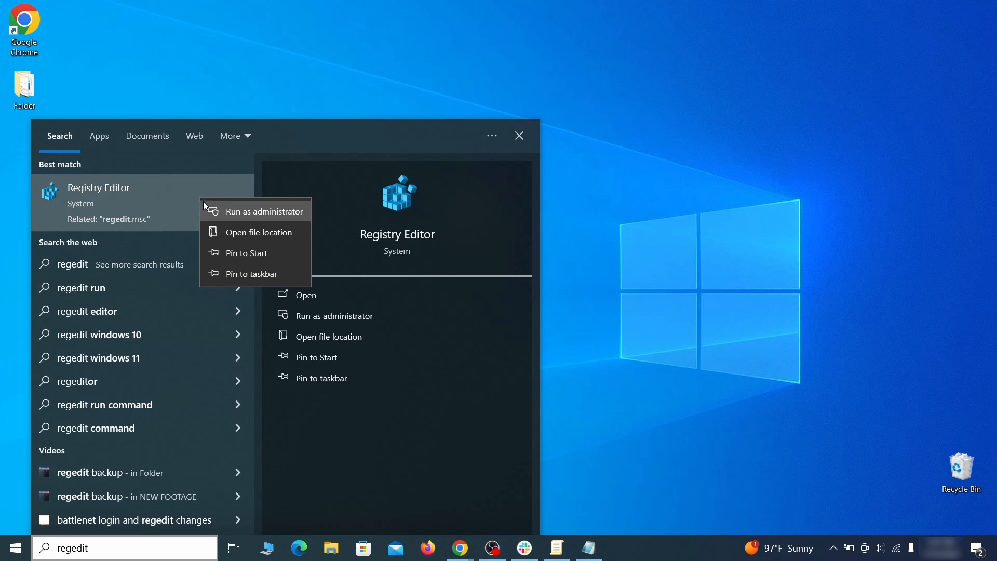
{"action": "left_click", "coordinate": [230, 212]}
Step: Search the registry for the noted policy value sdovheoncoighvoienoibnasd and delete the Recommended key under Policies\Google\Chrome that contains it
{"action": "key", "text": "ctrl+f"}
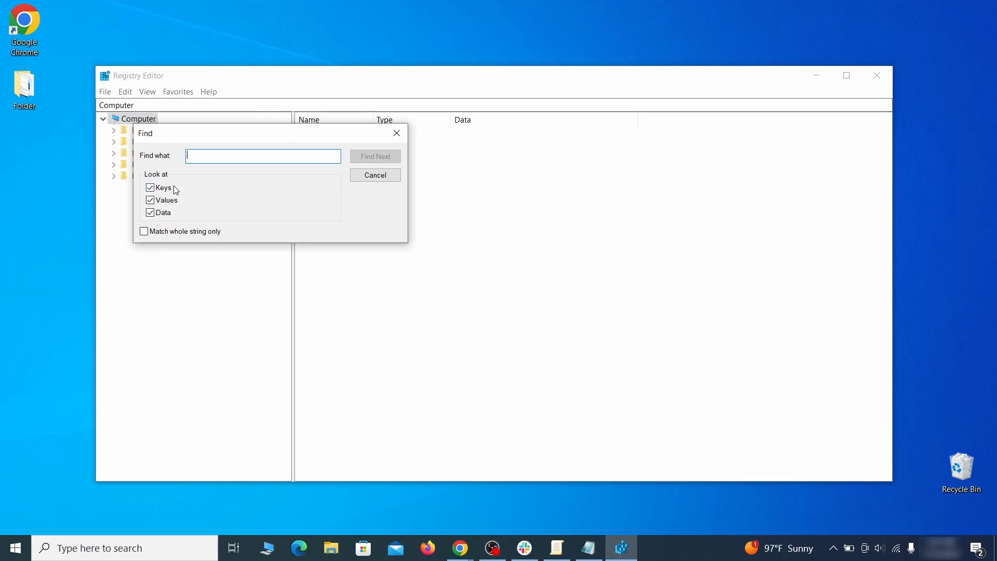
{"action": "left_click", "coordinate": [591, 559]}
{"action": "right_click", "coordinate": [224, 140]}
{"action": "left_click", "coordinate": [116, 190]}
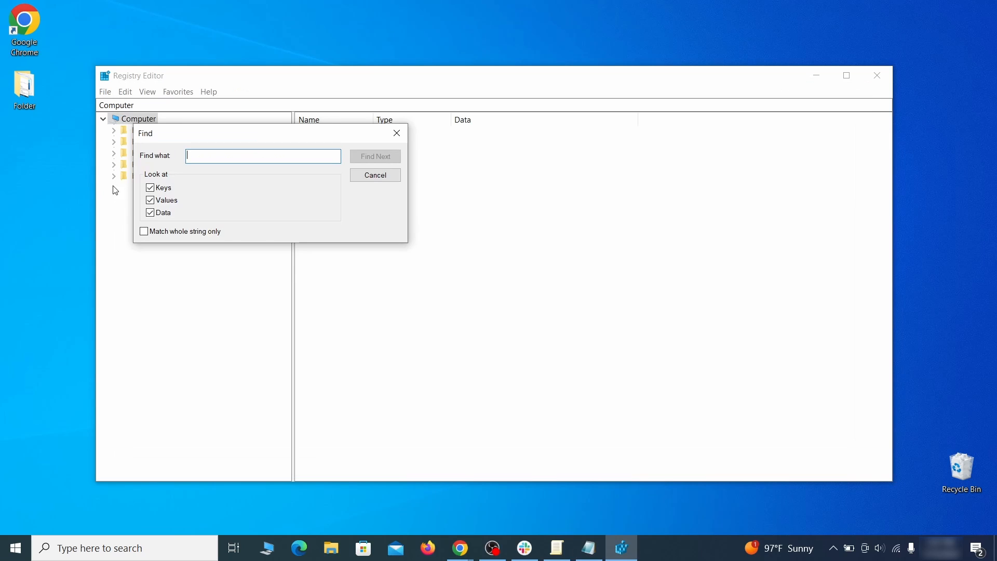
{"action": "right_click", "coordinate": [222, 159]}
{"action": "left_click", "coordinate": [286, 207]}
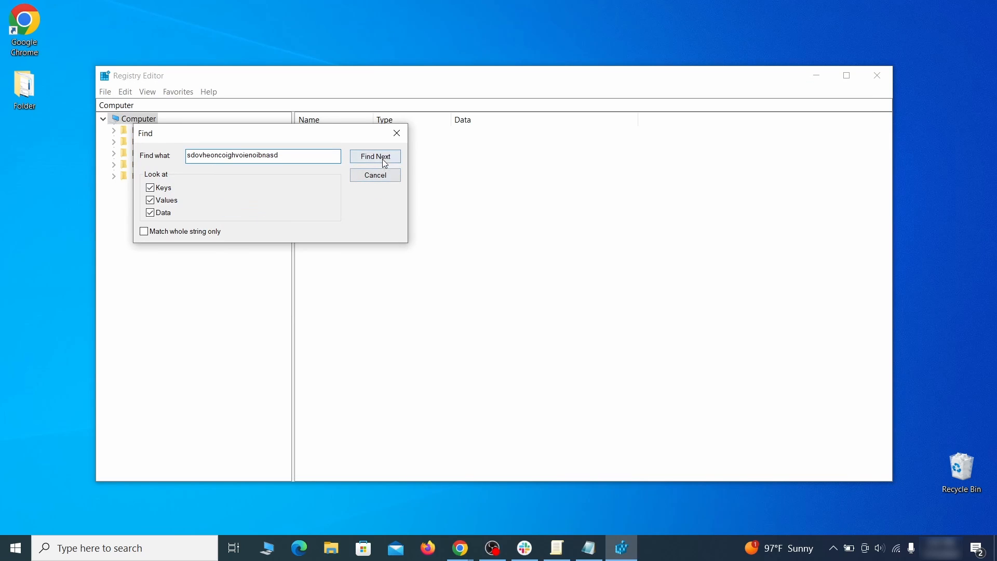
{"action": "left_click", "coordinate": [385, 157]}
{"action": "right_click", "coordinate": [247, 315]}
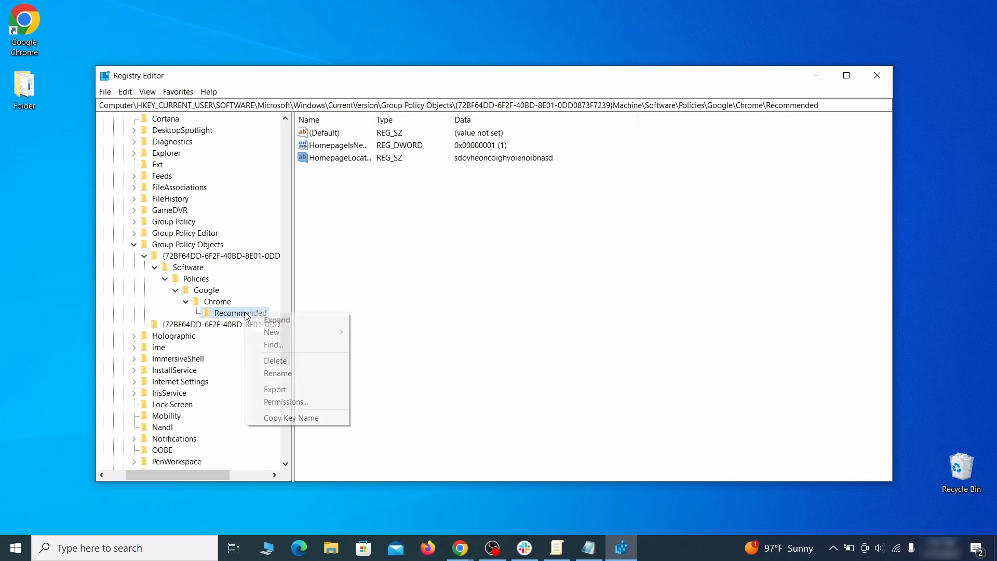
{"action": "left_click", "coordinate": [297, 361]}
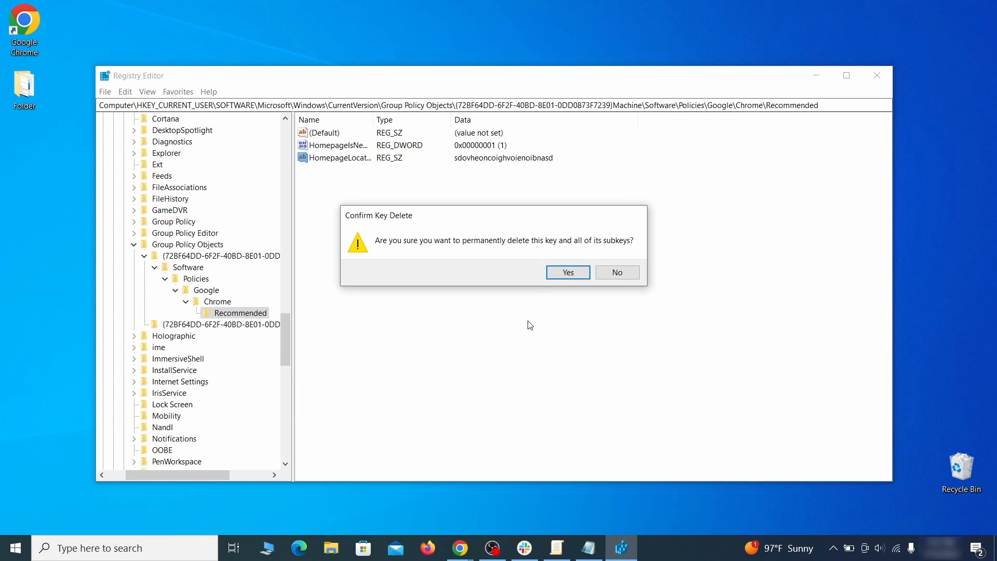
{"action": "left_click", "coordinate": [584, 274]}
Step: Repeat the search for sdovheoncoighvoienoibnasd from the Computer root of the registry
{"action": "key", "text": "Home"}
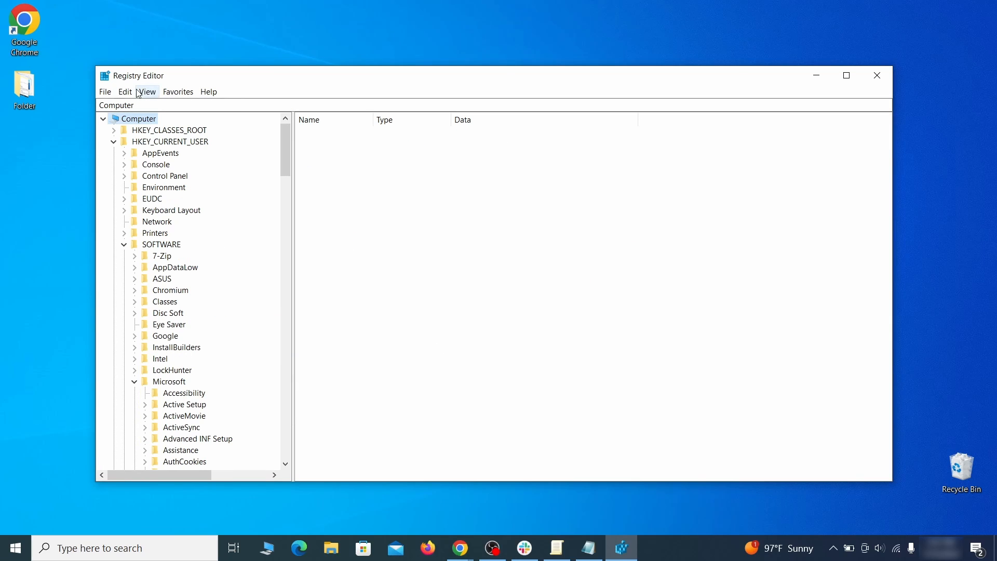
{"action": "left_click", "coordinate": [127, 92]}
{"action": "left_click", "coordinate": [151, 182]}
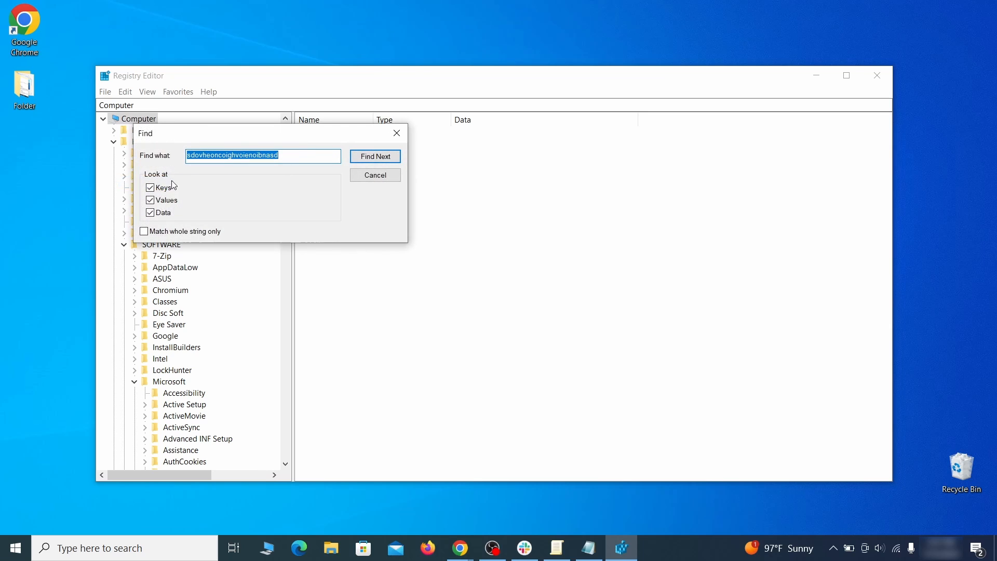
{"action": "left_click", "coordinate": [376, 157]}
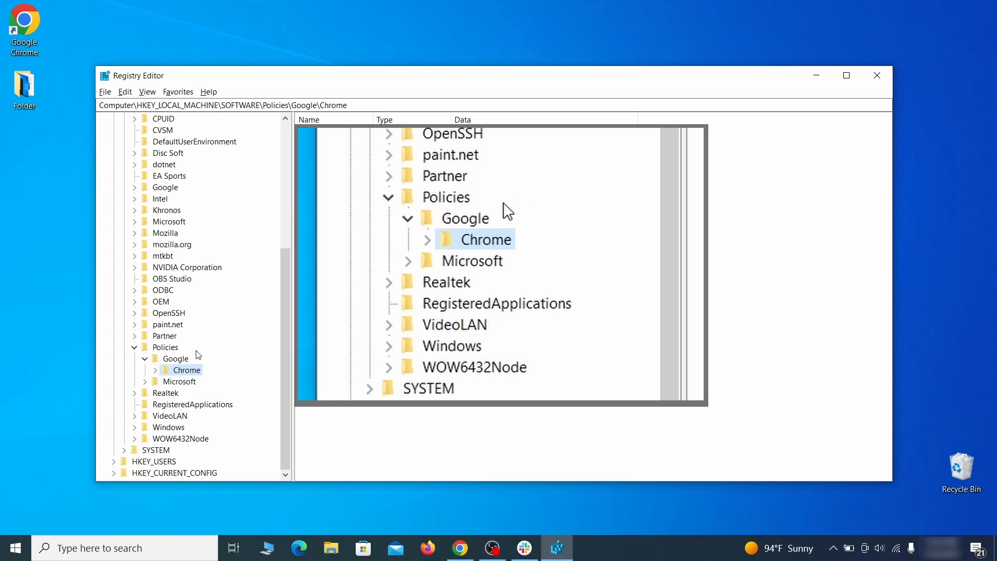
Step: Delete the Chrome key under HKEY_LOCAL_MACHINE\SOFTWARE\Policies\Google
{"action": "right_click", "coordinate": [185, 371]}
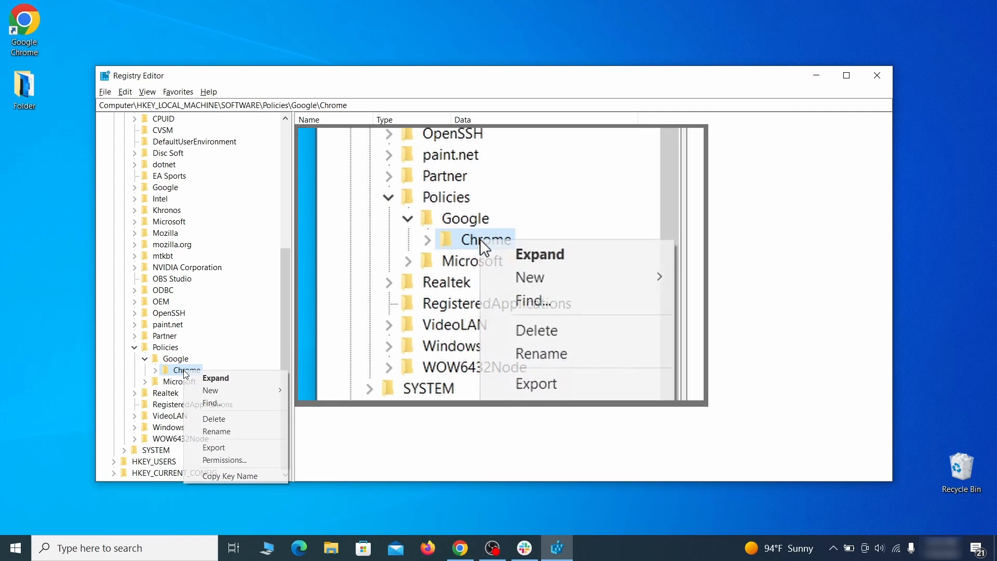
{"action": "left_click", "coordinate": [230, 420]}
{"action": "left_click", "coordinate": [584, 276]}
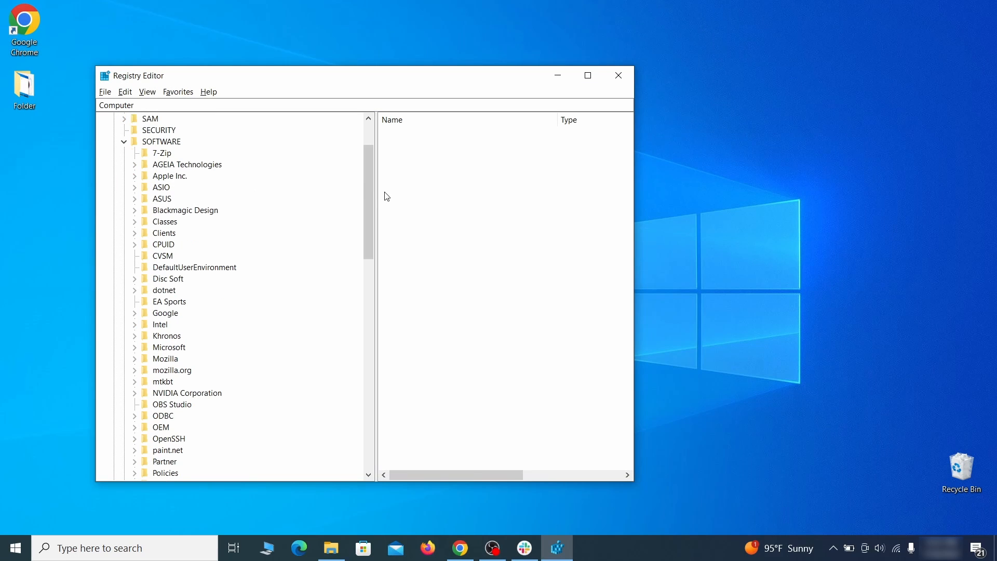
{"action": "left_click_drag", "start_coordinate": [372, 197], "coordinate": [360, 368]}
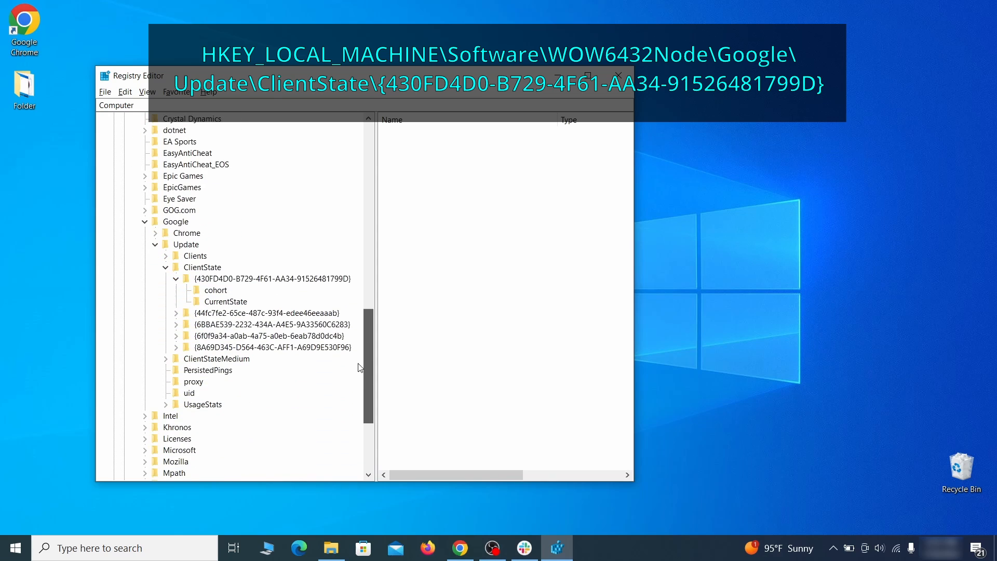
{"action": "left_click", "coordinate": [220, 280]}
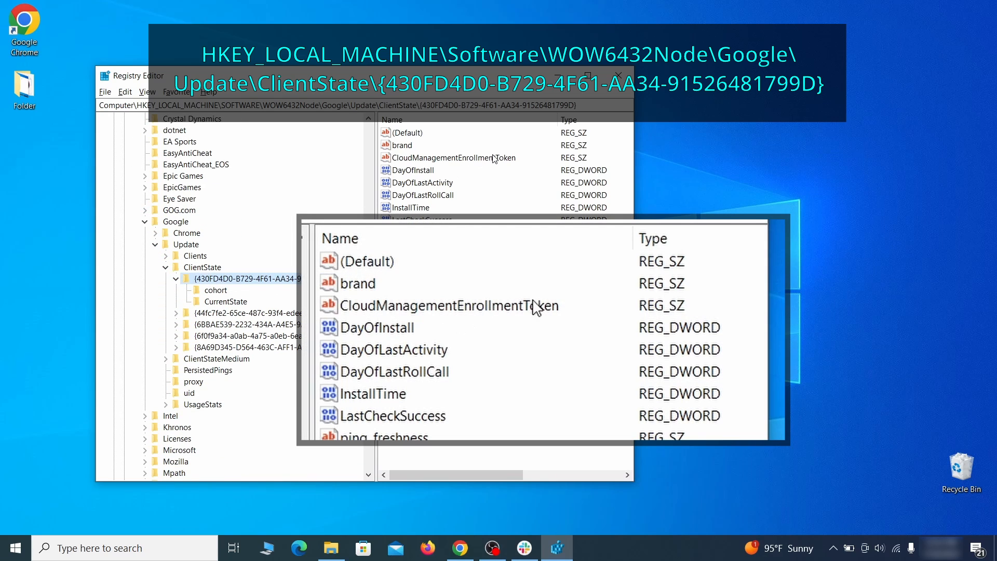
{"action": "key", "text": "Tab"}
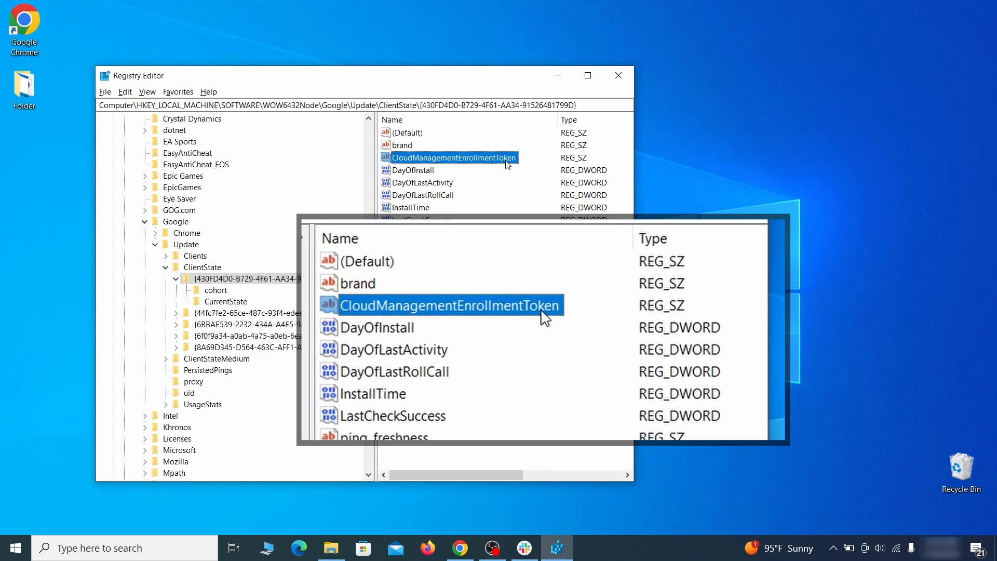
{"action": "right_click", "coordinate": [508, 164]}
{"action": "left_click", "coordinate": [532, 198]}
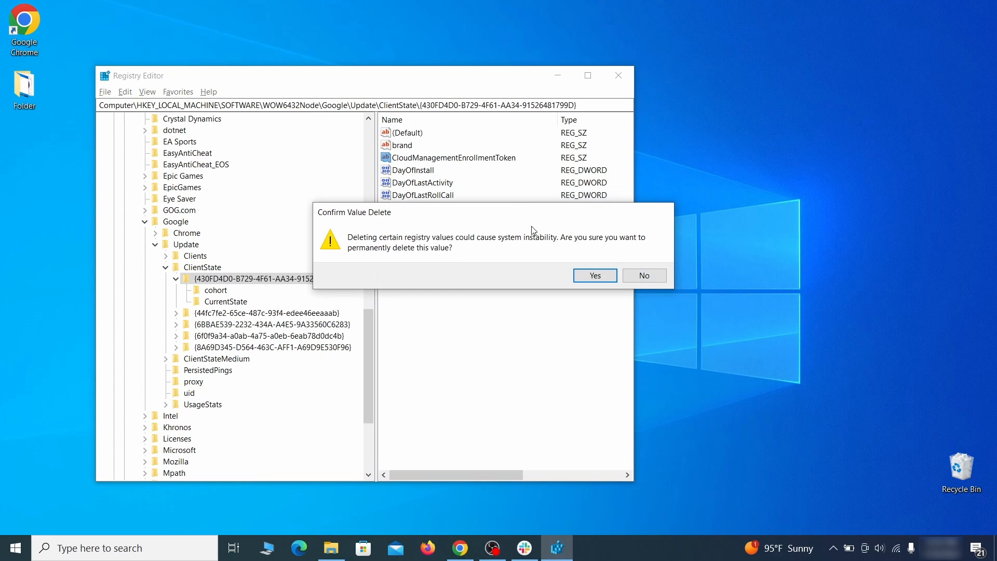
{"action": "left_click", "coordinate": [595, 277]}
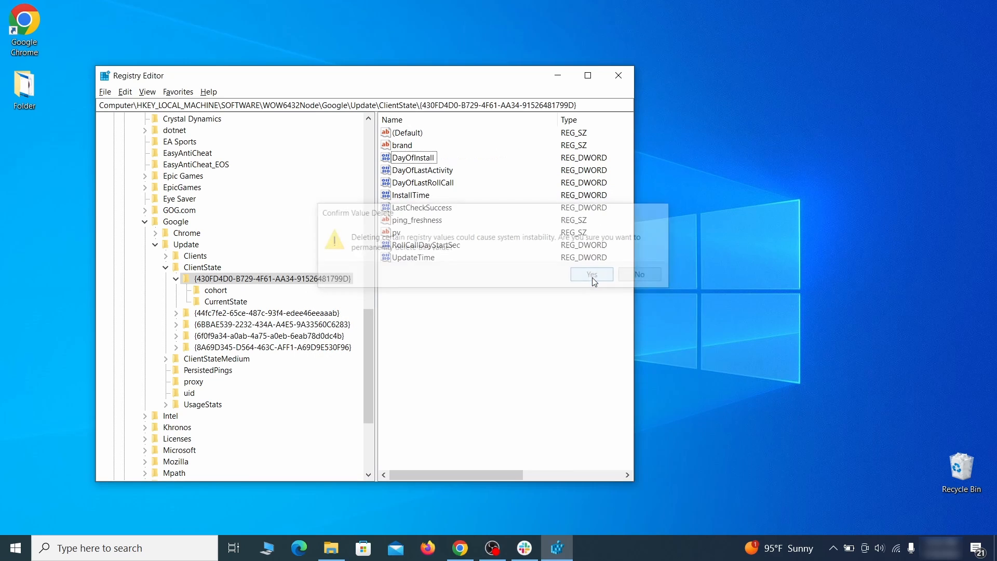
{"action": "left_click", "coordinate": [619, 76]}
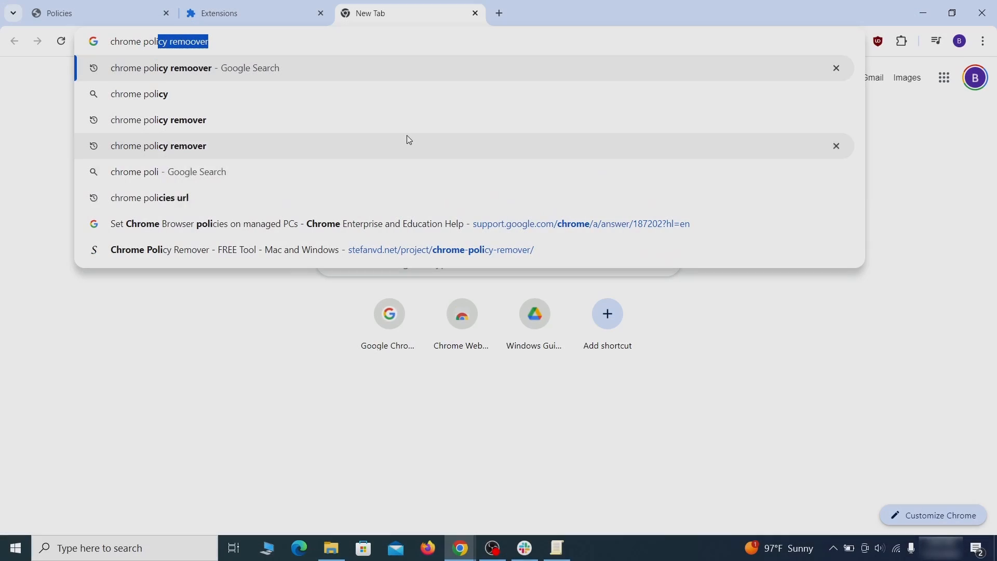
Step: Search Google in Chrome for "chrome policy remover" and open the "Chrome Policy Remover - FREE Tool - Mac and Windows" result
{"action": "type", "text": "cy remover"}
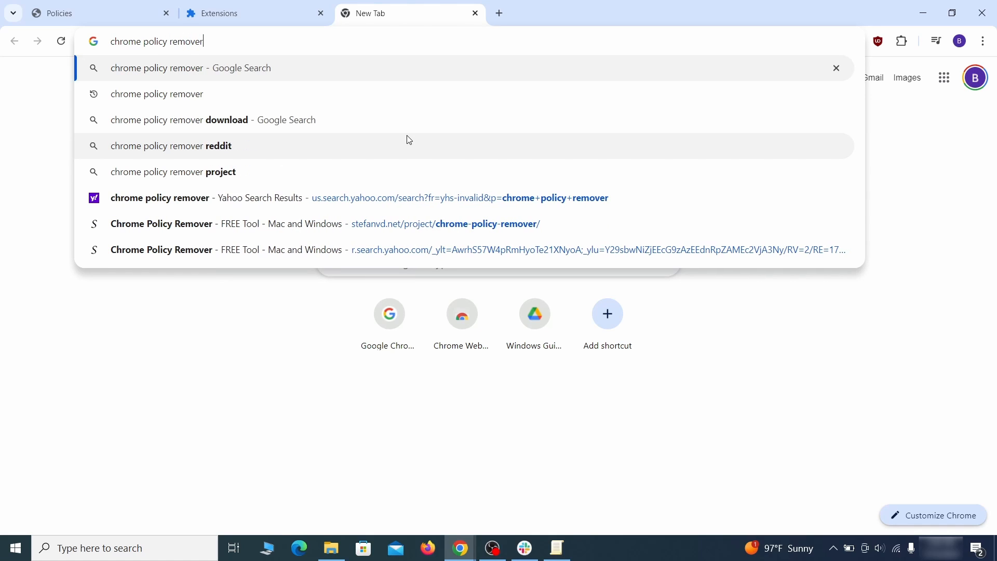
{"action": "key", "text": "Return"}
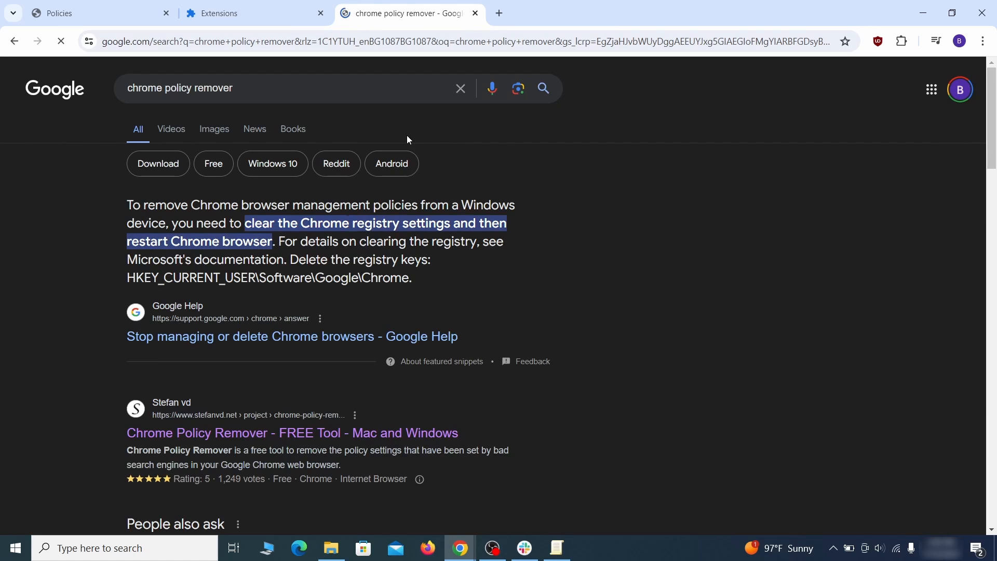
{"action": "left_click", "coordinate": [296, 434]}
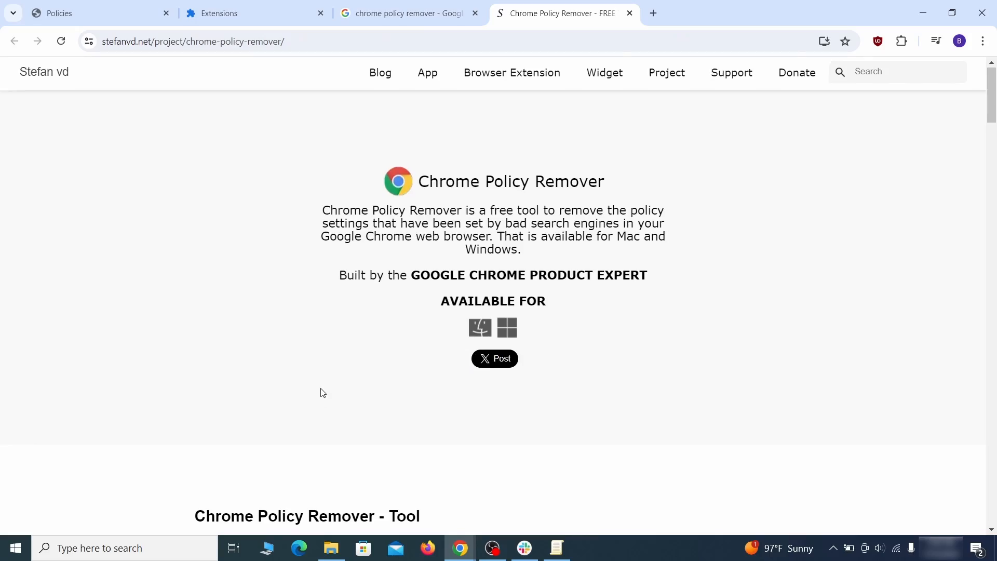
Step: Download the Windows version of the Chrome Policy Remover tool from its page
{"action": "scroll", "coordinate": [320, 400], "scroll_direction": "down", "scroll_amount": 10}
{"action": "scroll", "coordinate": [324, 397], "scroll_direction": "down", "scroll_amount": 20}
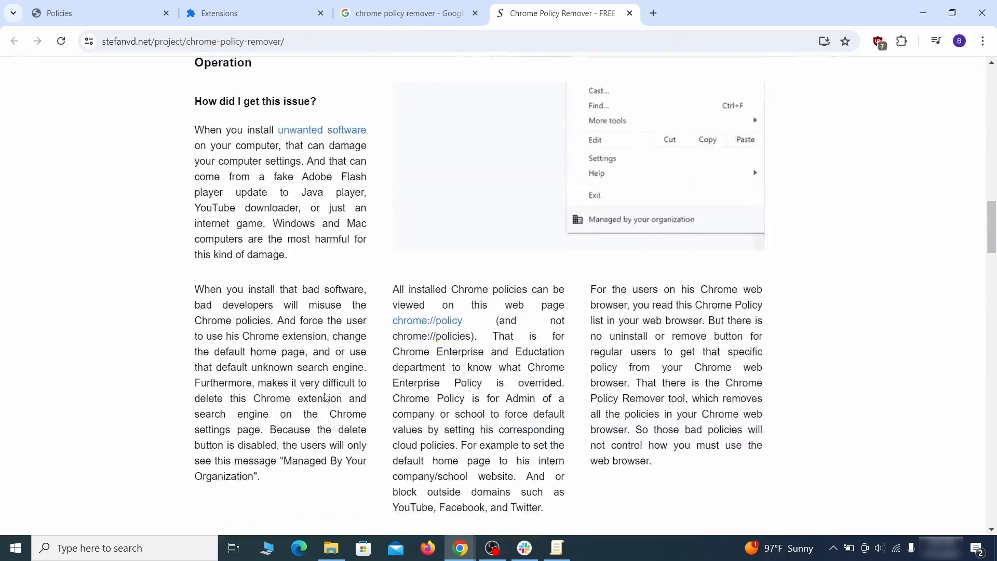
{"action": "scroll", "coordinate": [327, 397], "scroll_direction": "down", "scroll_amount": 20}
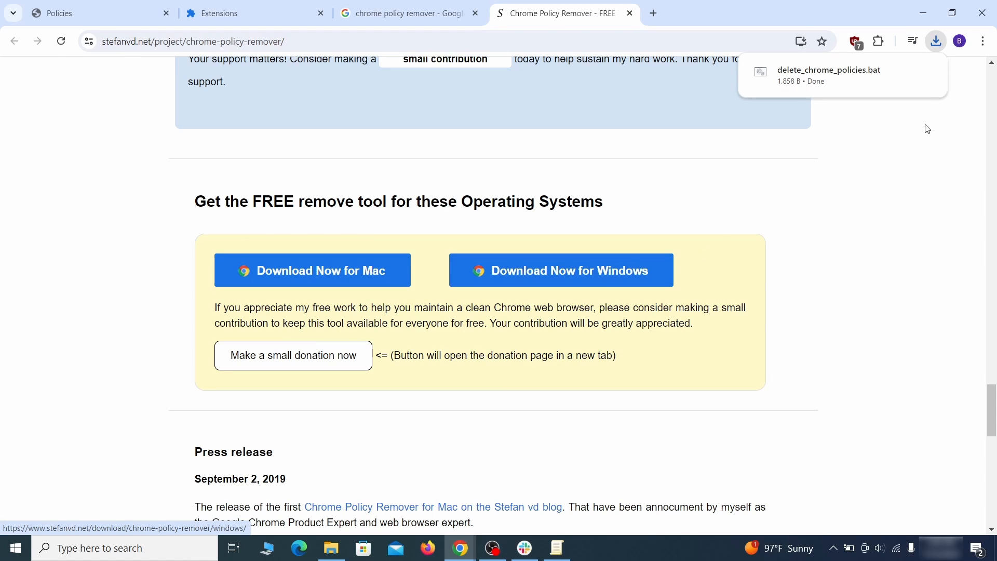
Step: Show the downloaded delete_chrome_policies.bat in its folder, move it to the desktop, and close the Downloads window
{"action": "mouse_move", "coordinate": [927, 84]}
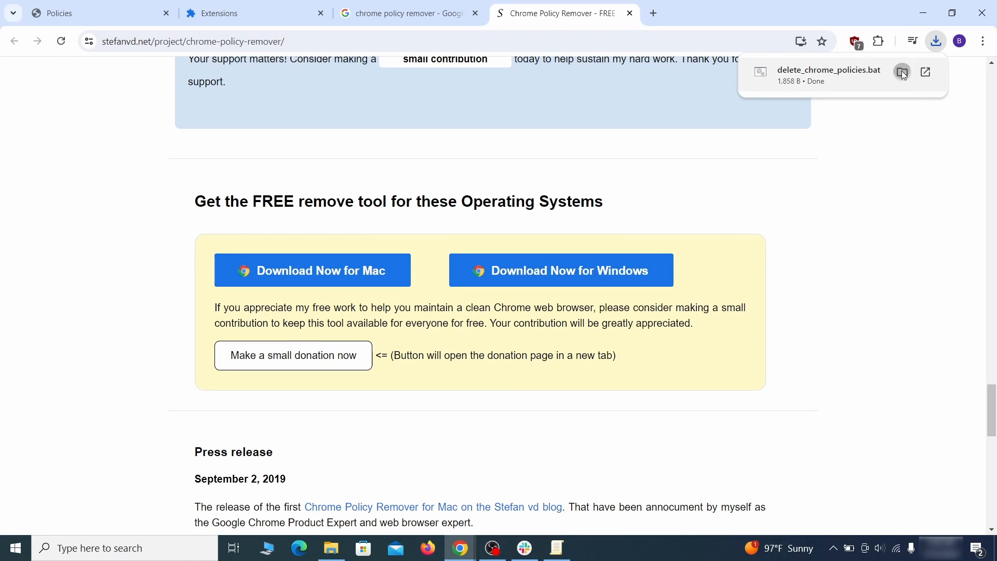
{"action": "left_click", "coordinate": [902, 73]}
{"action": "left_click", "coordinate": [925, 14]}
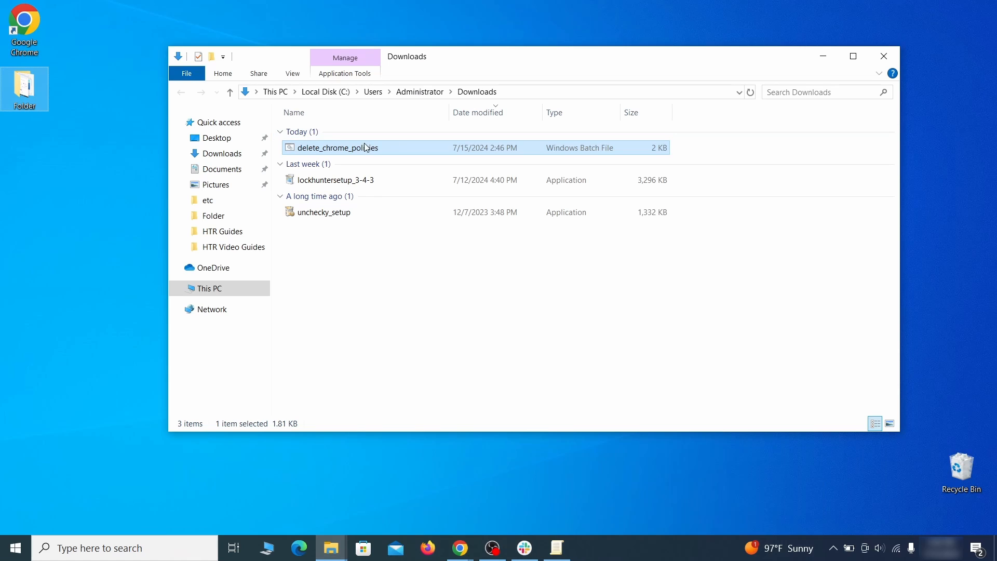
{"action": "left_click_drag", "start_coordinate": [367, 148], "coordinate": [81, 321]}
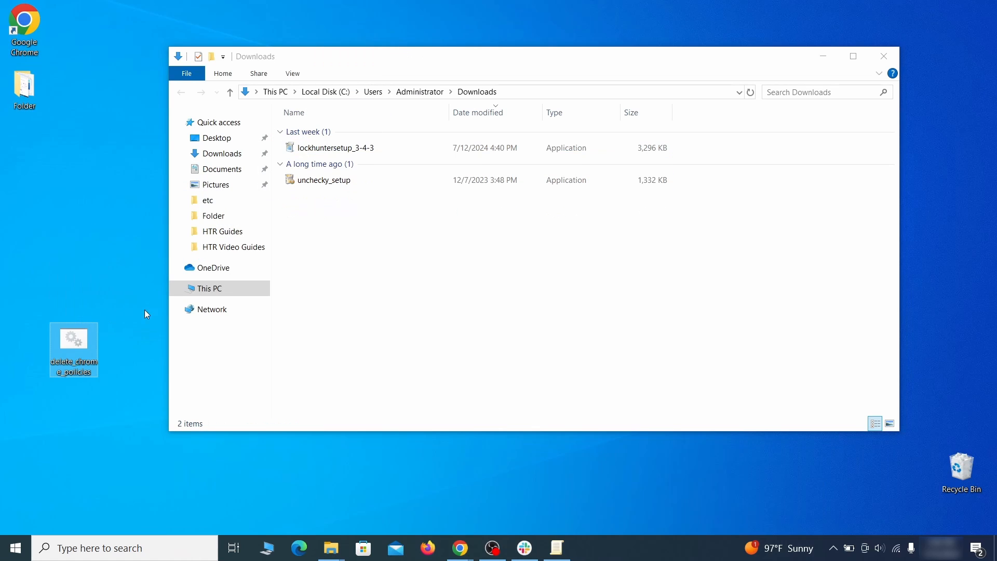
{"action": "left_click", "coordinate": [886, 58]}
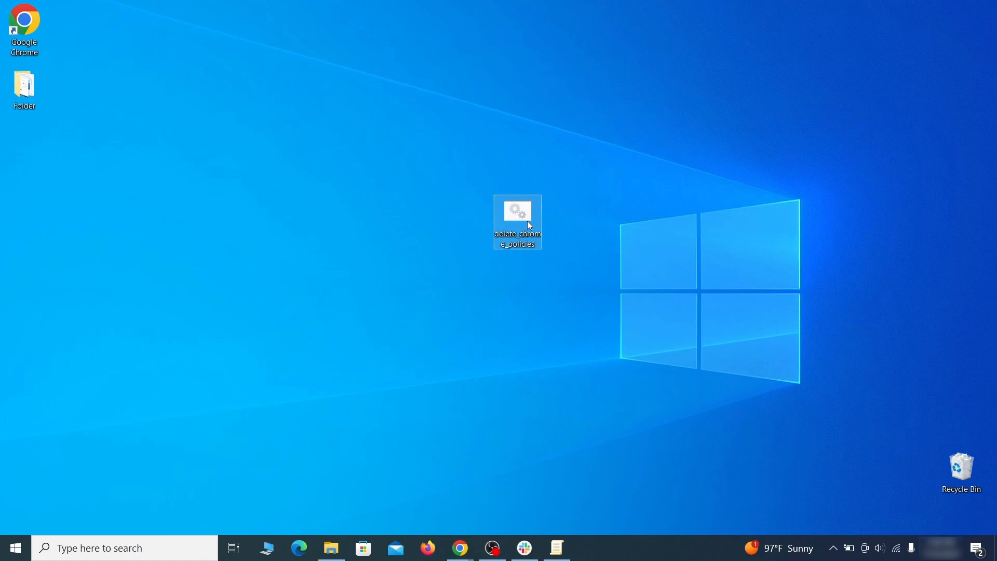
Step: Run delete_chrome_policies from the desktop, allowing it past Microsoft Defender SmartScreen, and close its console window when it finishes
{"action": "right_click", "coordinate": [529, 222]}
{"action": "left_click", "coordinate": [591, 263]}
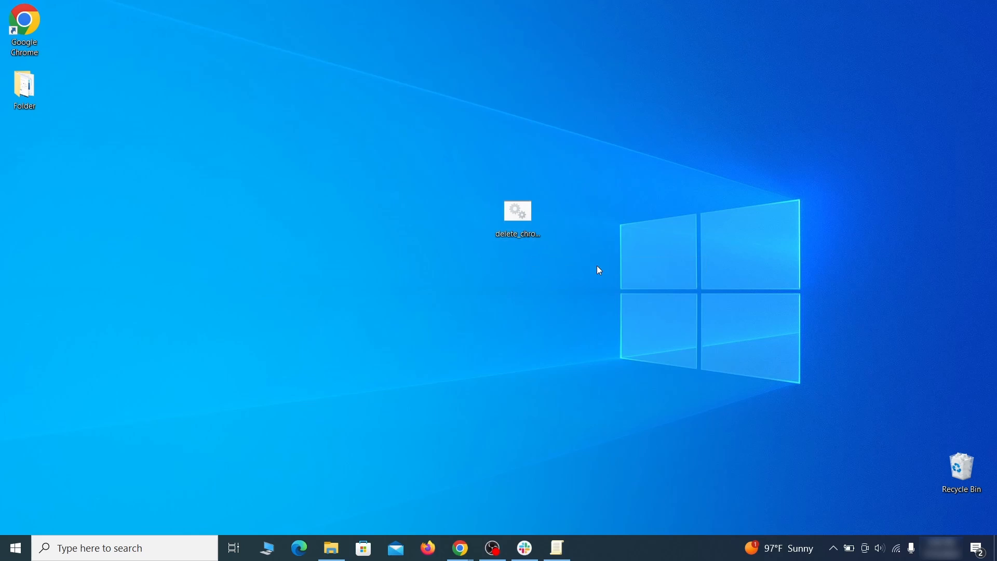
{"action": "left_click", "coordinate": [364, 180]}
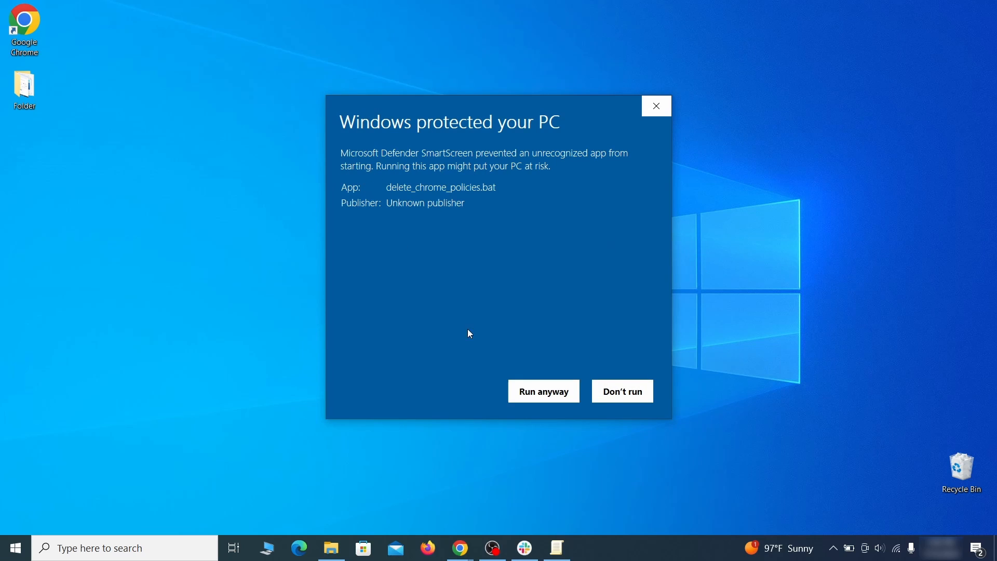
{"action": "left_click", "coordinate": [544, 394]}
{"action": "left_click_drag", "start_coordinate": [357, 34], "coordinate": [525, 65]}
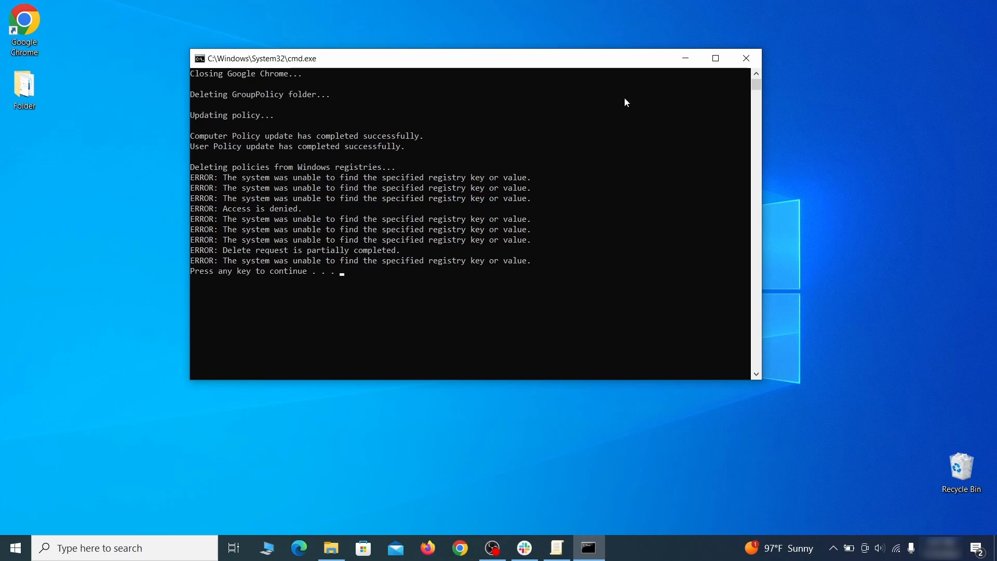
{"action": "left_click", "coordinate": [751, 64]}
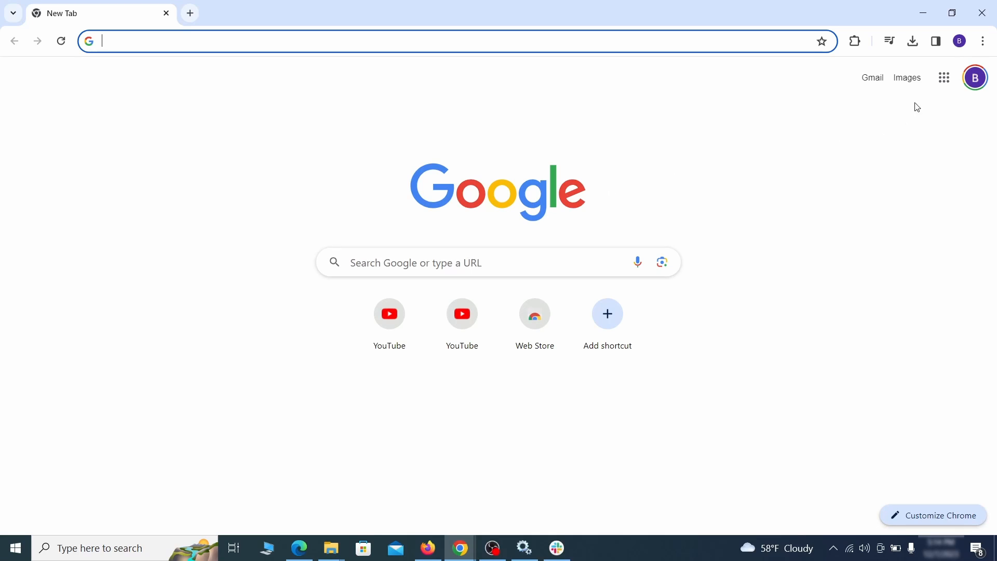
Step: Disable and remove the Add to Zola Button extension in Chrome's extension manager
{"action": "left_click", "coordinate": [979, 46]}
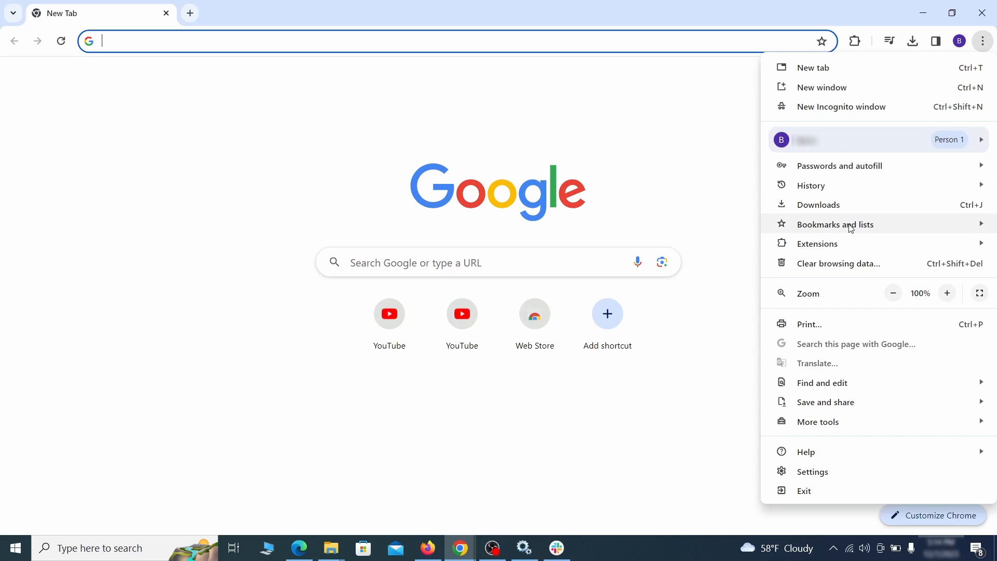
{"action": "mouse_move", "coordinate": [842, 245]}
{"action": "left_click", "coordinate": [731, 244]}
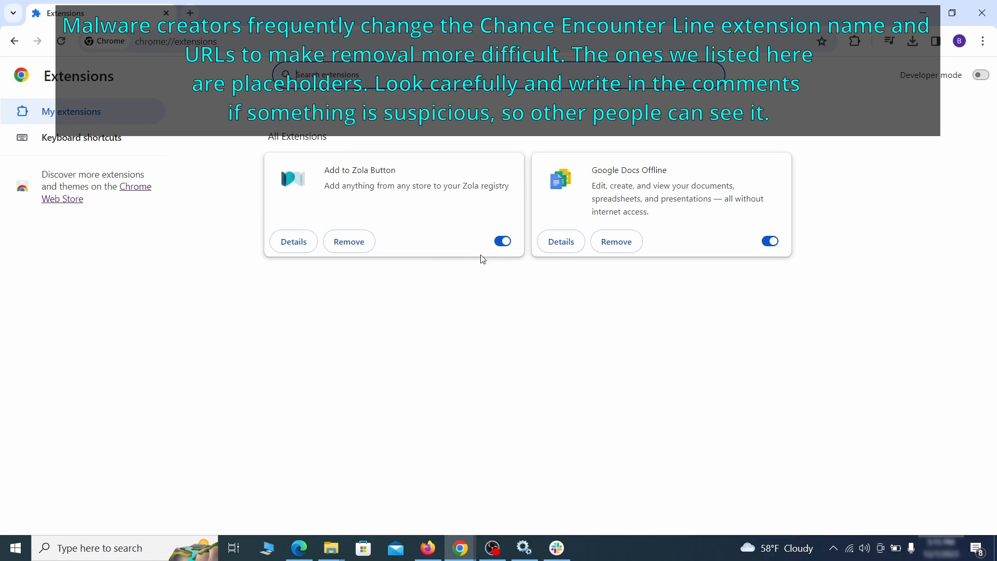
{"action": "left_click", "coordinate": [503, 241]}
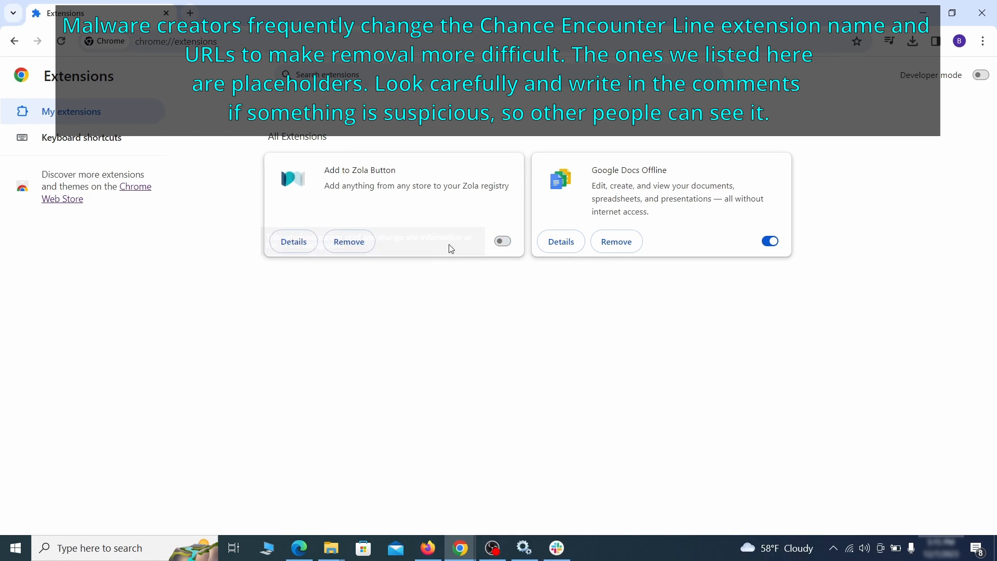
{"action": "left_click", "coordinate": [349, 242]}
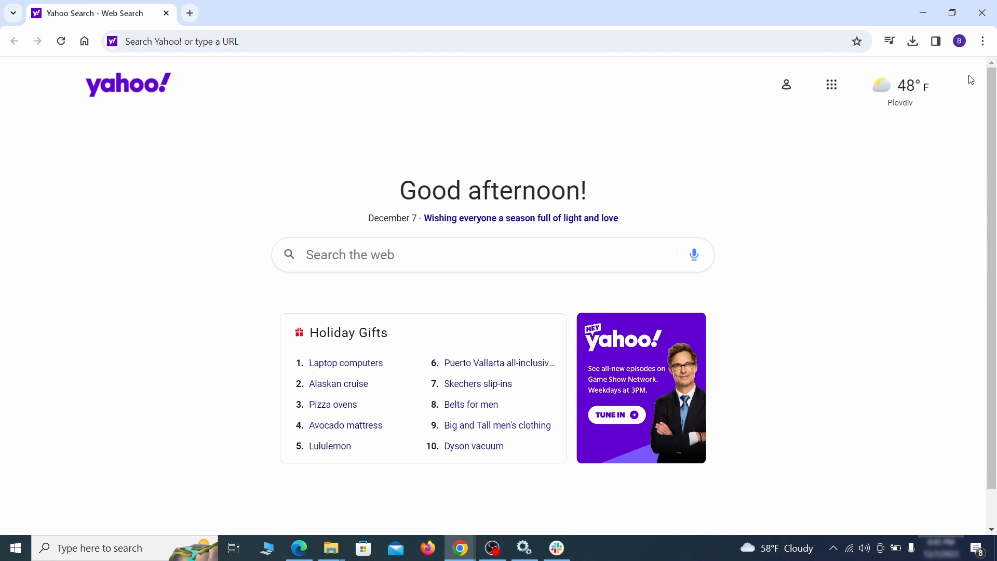
Step: Clear Chrome's browsing data with the advanced options, including cookies, cache, autofill, site settings and hosted app data but excluding passwords
{"action": "left_click", "coordinate": [983, 41]}
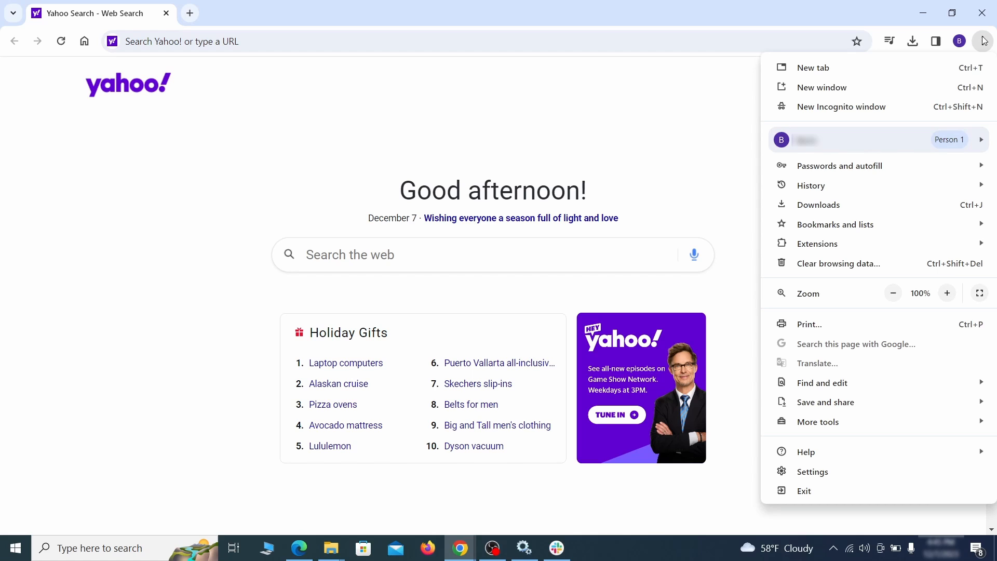
{"action": "left_click", "coordinate": [813, 471]}
{"action": "left_click", "coordinate": [118, 164]}
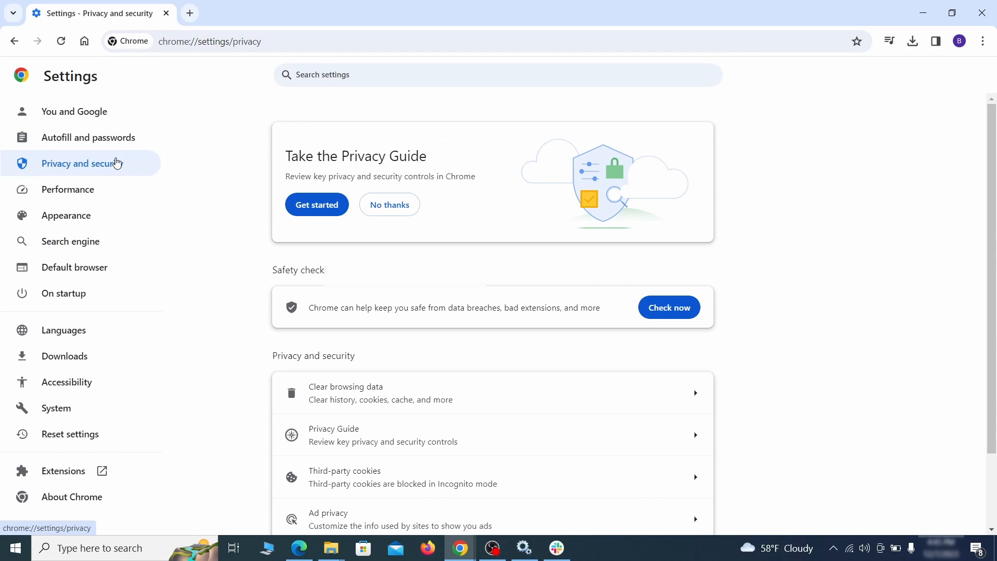
{"action": "scroll", "coordinate": [794, 341], "scroll_direction": "down", "scroll_amount": 1}
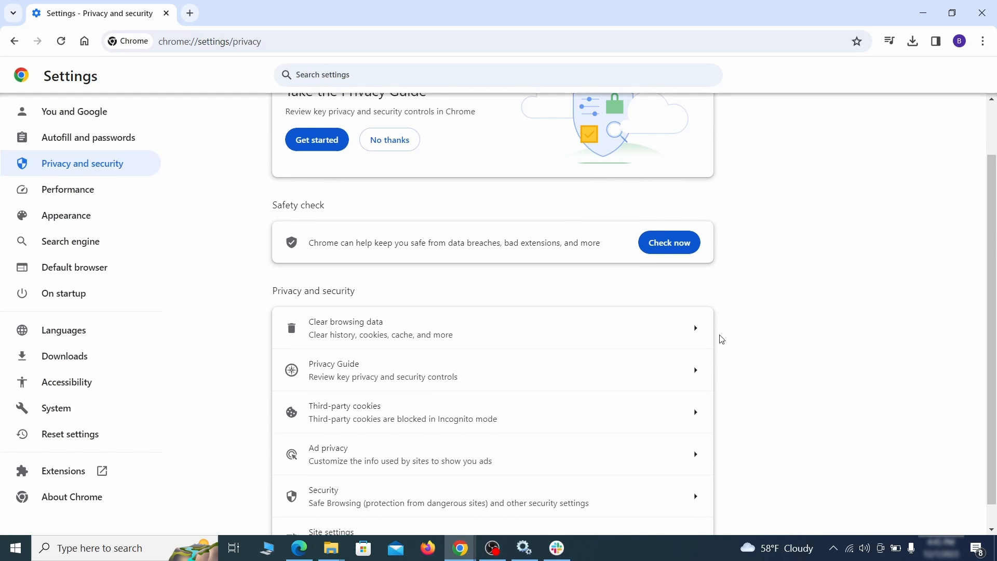
{"action": "left_click", "coordinate": [651, 333]}
{"action": "left_click", "coordinate": [438, 187]}
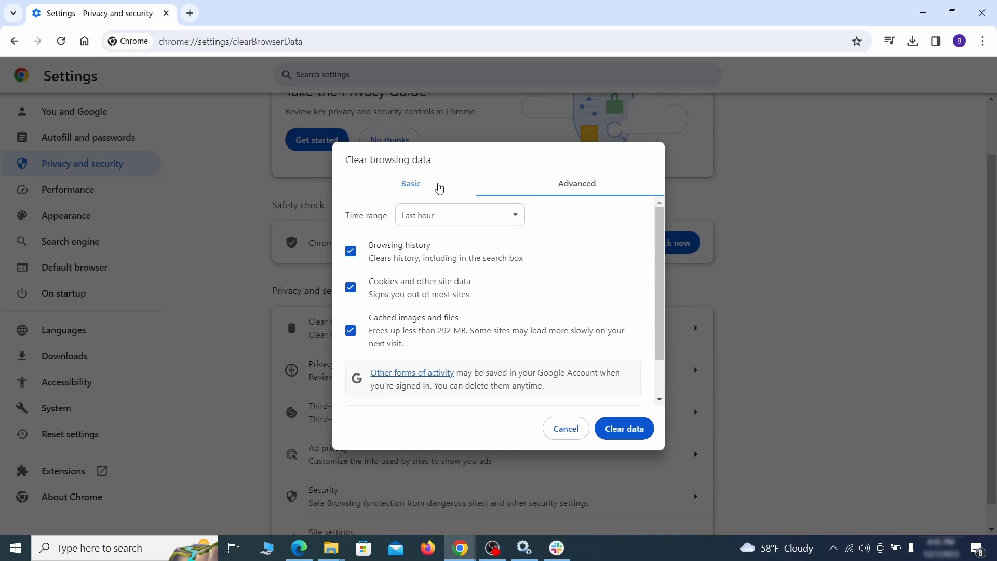
{"action": "left_click", "coordinate": [555, 188]}
{"action": "scroll", "coordinate": [505, 298], "scroll_direction": "down", "scroll_amount": 2}
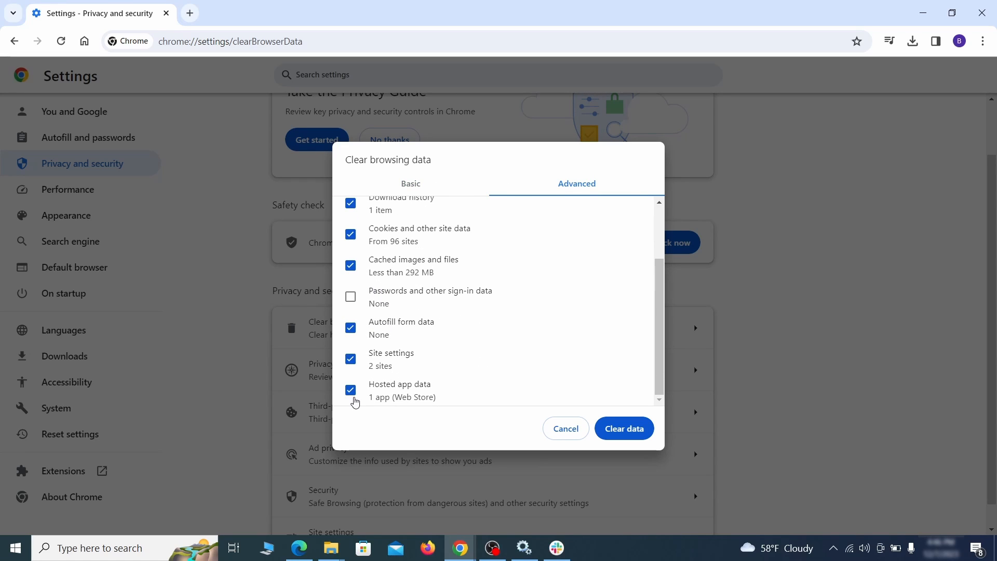
{"action": "left_click", "coordinate": [633, 434]}
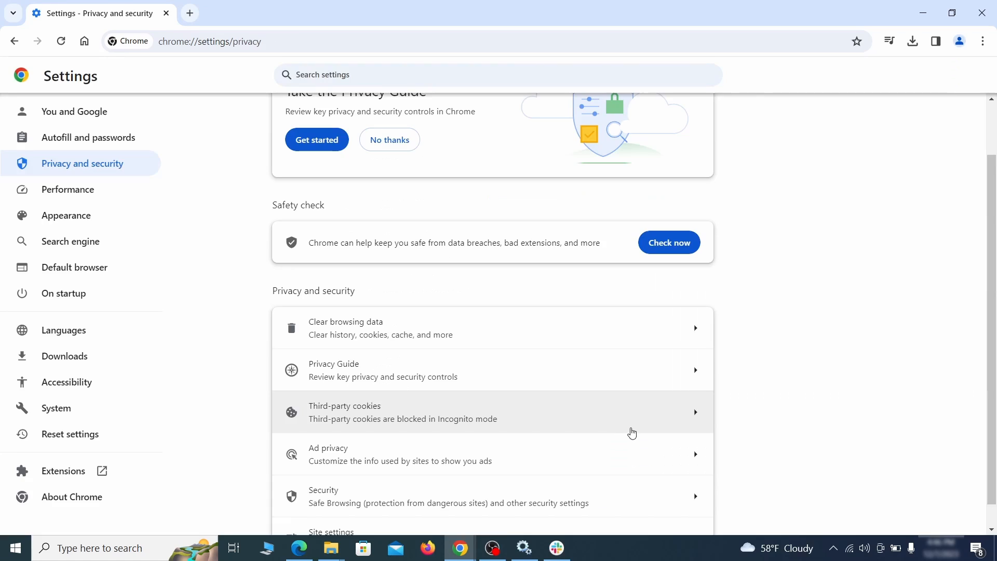
Step: Remove ExampleRougeURL.com from the sites allowed to send notifications in Chrome's site settings
{"action": "scroll", "coordinate": [745, 344], "scroll_direction": "down", "scroll_amount": 1}
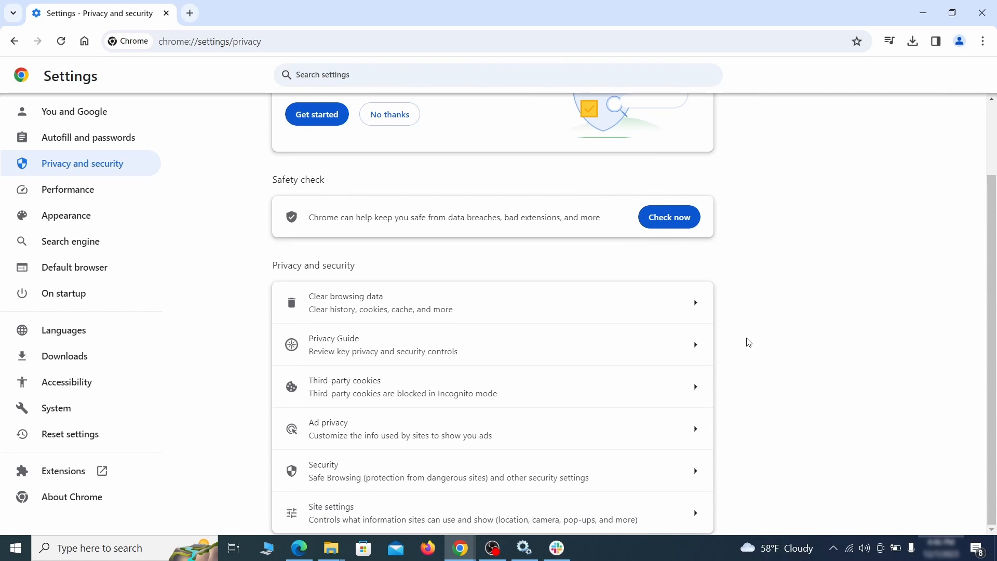
{"action": "left_click", "coordinate": [484, 509]}
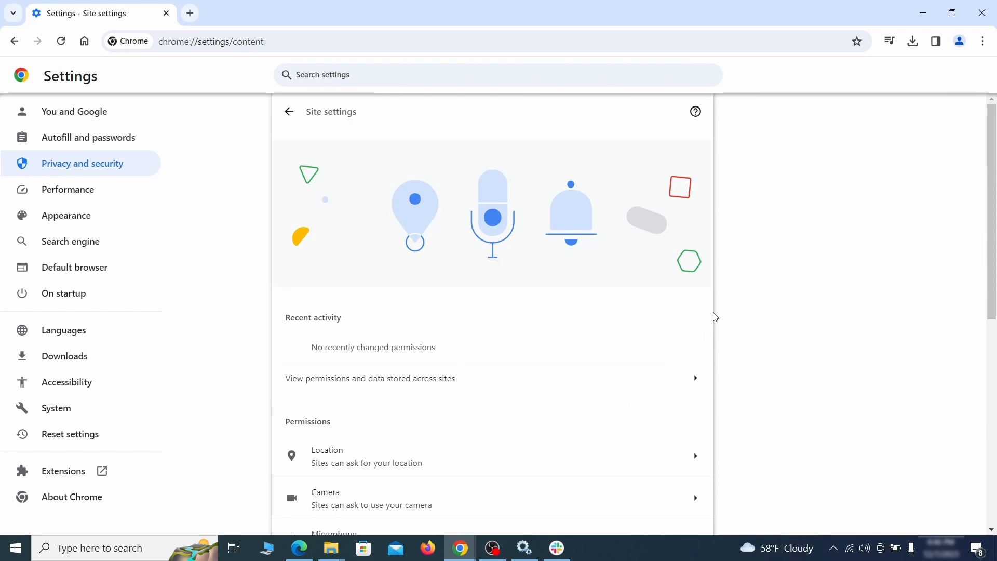
{"action": "scroll", "coordinate": [716, 316], "scroll_direction": "down", "scroll_amount": 3}
{"action": "scroll", "coordinate": [731, 290], "scroll_direction": "down", "scroll_amount": 1}
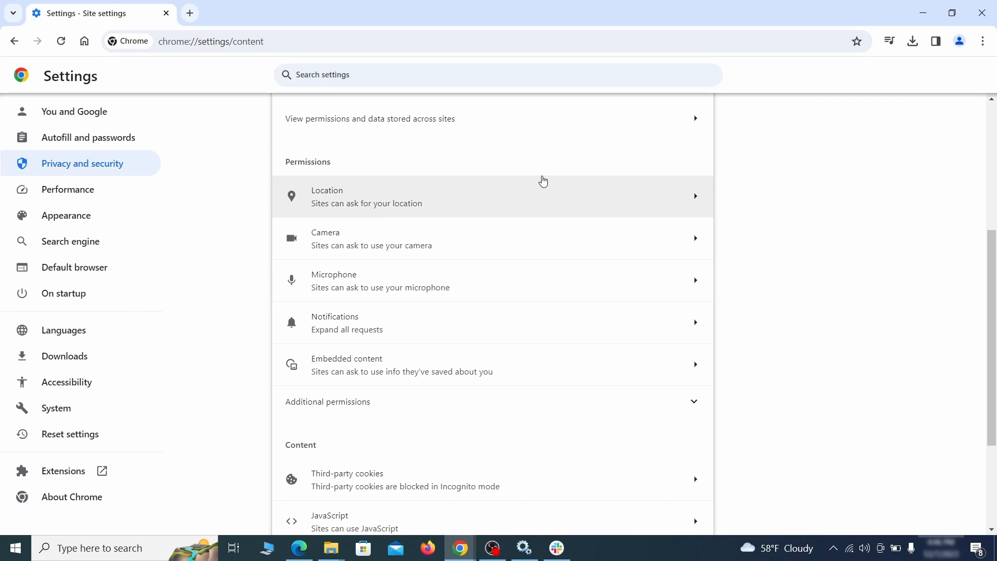
{"action": "left_click", "coordinate": [502, 202]}
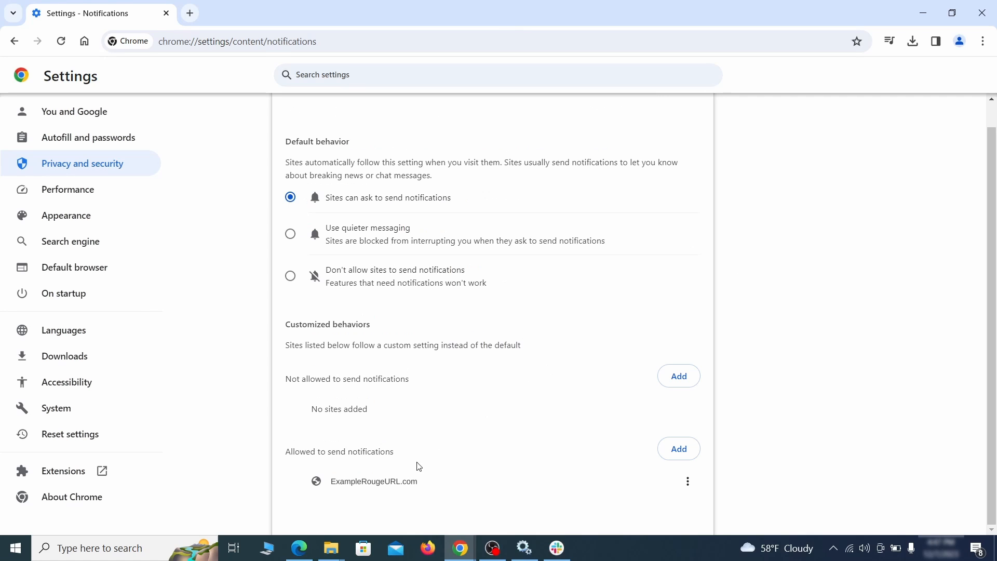
{"action": "left_click", "coordinate": [688, 482]}
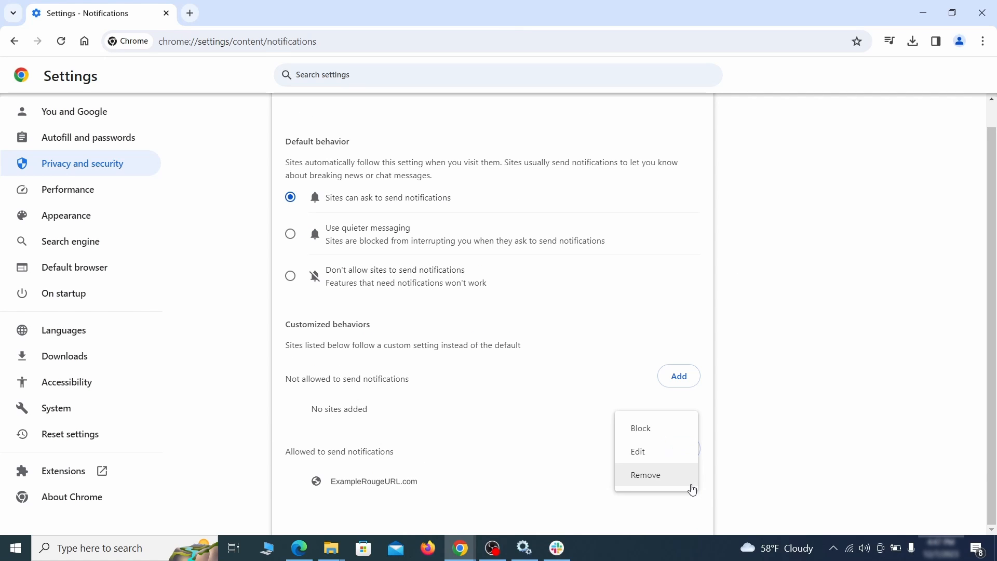
{"action": "left_click", "coordinate": [658, 482]}
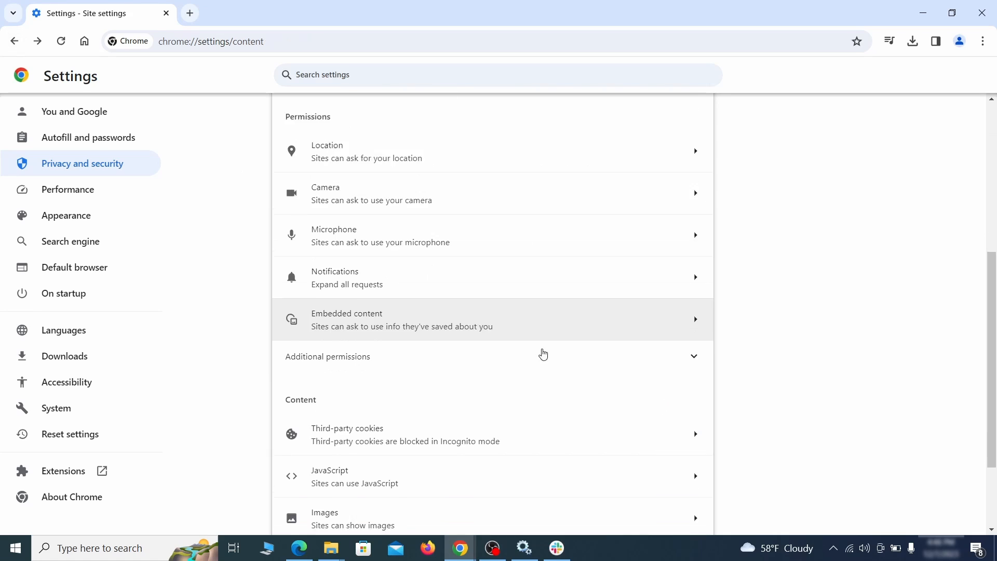
Step: Check the third-party cookie settings for suspicious sites allowed to use cookies, and return to the site settings
{"action": "scroll", "coordinate": [541, 351], "scroll_direction": "down", "scroll_amount": 2}
{"action": "left_click", "coordinate": [537, 352]}
{"action": "scroll", "coordinate": [539, 353], "scroll_direction": "down", "scroll_amount": 5}
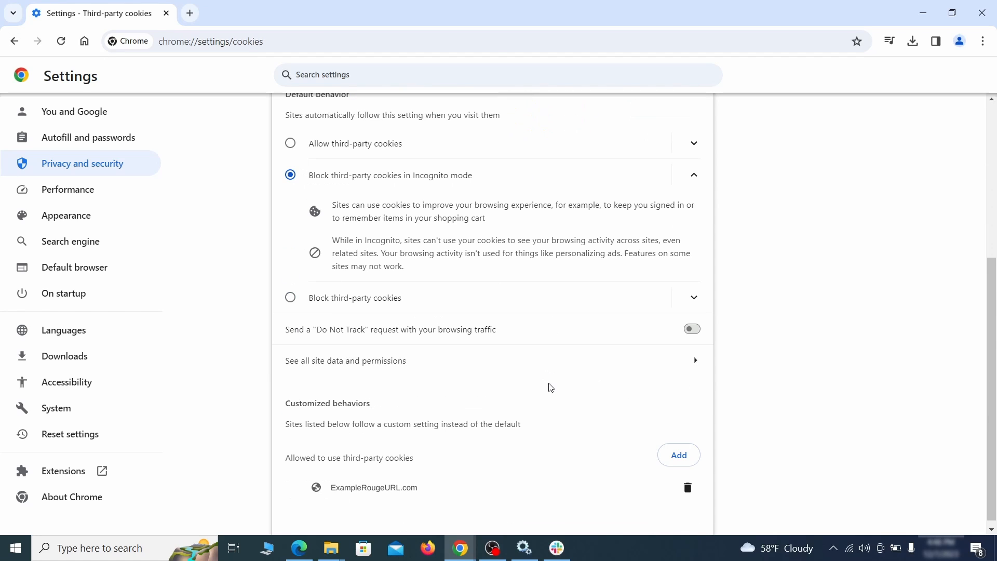
{"action": "key", "text": "alt+Left"}
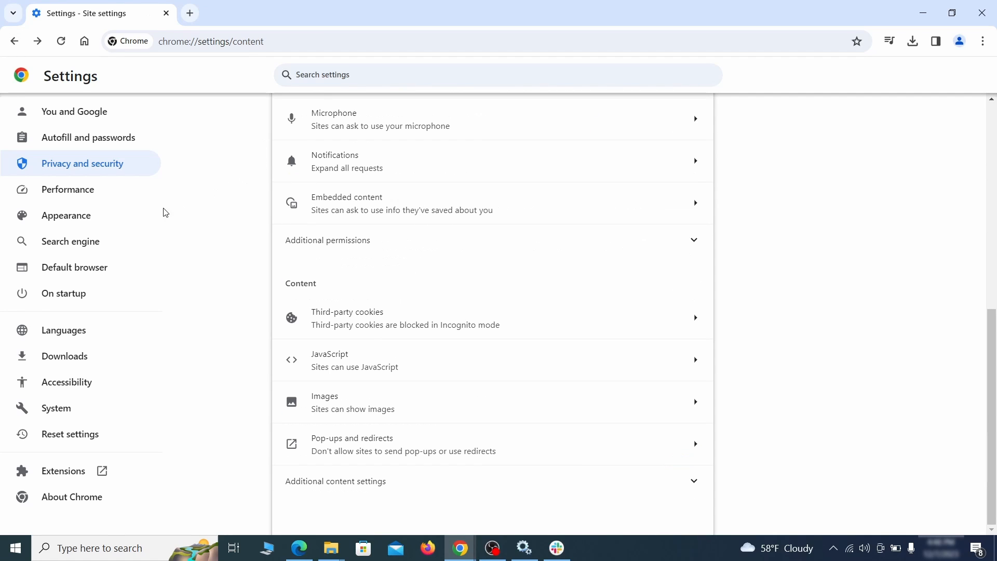
{"action": "left_click", "coordinate": [136, 218]}
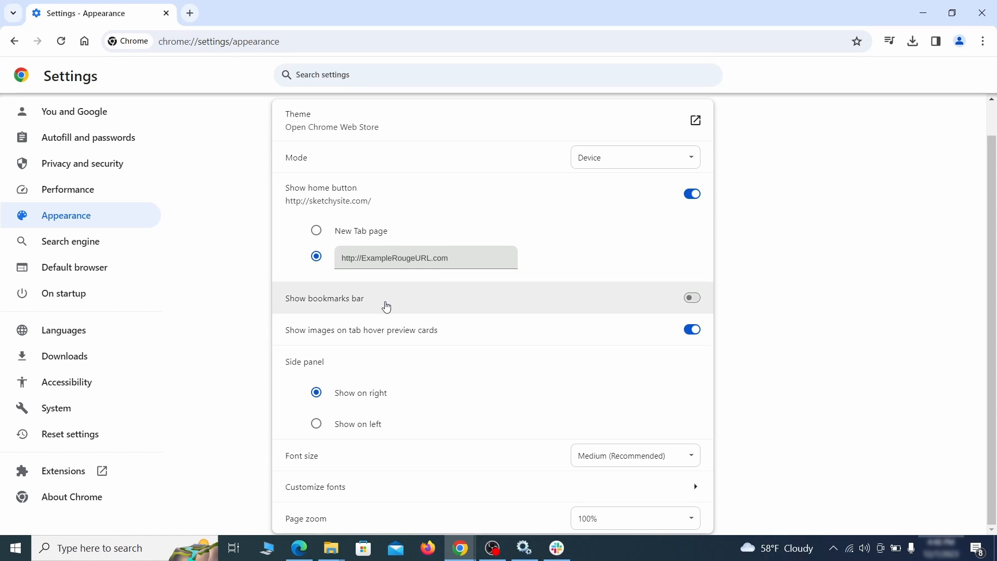
{"action": "left_click_drag", "start_coordinate": [449, 258], "coordinate": [328, 259]}
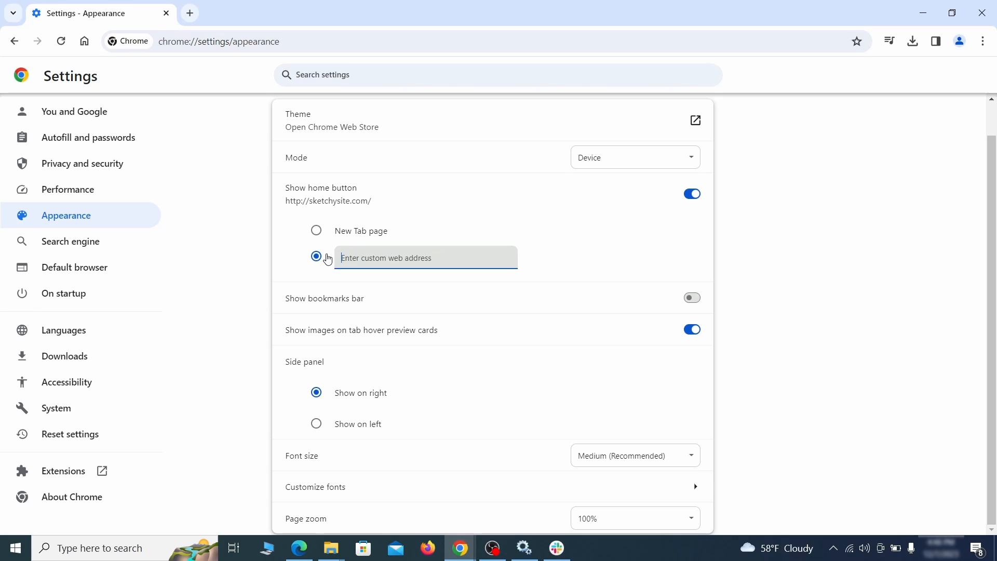
Step: Set Google as the address bar search engine and delete the ExampleRougeURL.com site search shortcut
{"action": "left_click", "coordinate": [105, 244]}
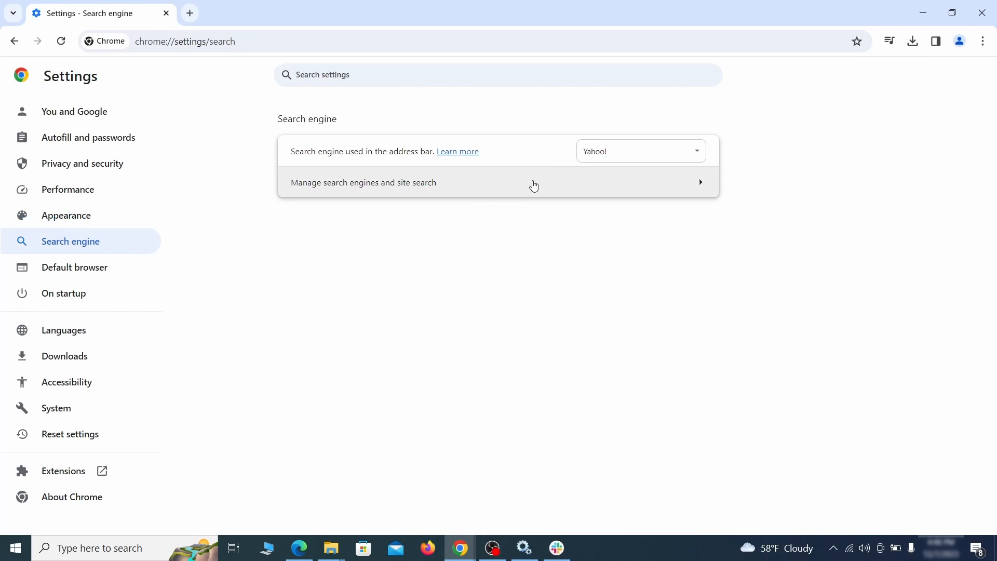
{"action": "left_click", "coordinate": [684, 155]}
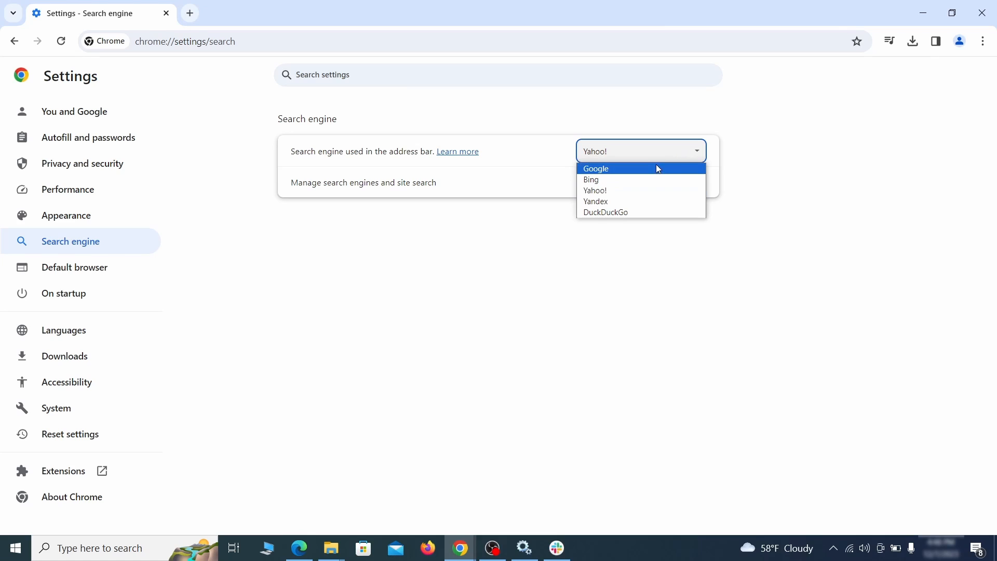
{"action": "left_click", "coordinate": [658, 169]}
{"action": "left_click", "coordinate": [642, 194]}
{"action": "scroll", "coordinate": [644, 223], "scroll_direction": "down", "scroll_amount": 8}
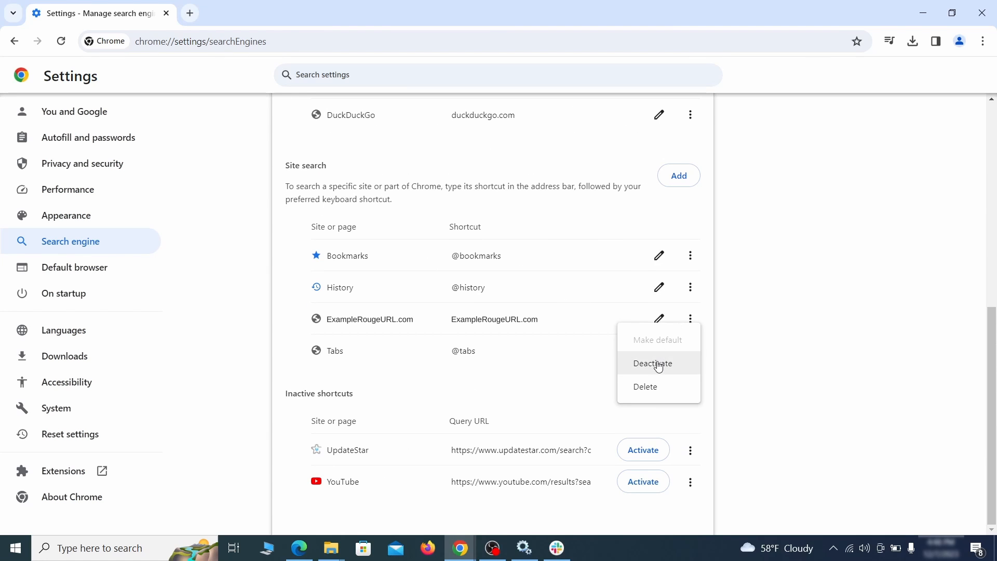
{"action": "left_click", "coordinate": [647, 388]}
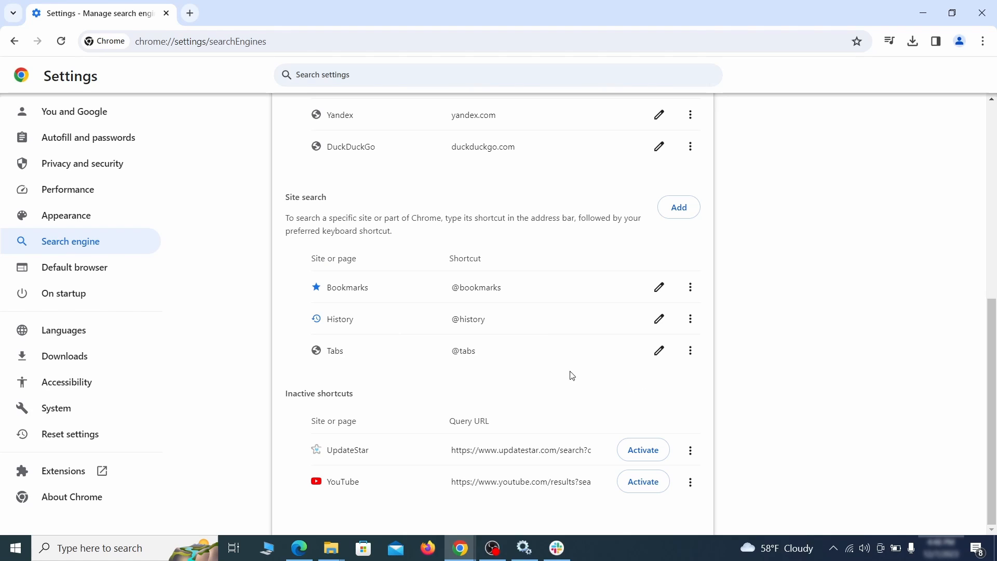
Step: Remove ExampleRougeURL.com from the specific pages Chrome opens on startup
{"action": "left_click", "coordinate": [78, 293]}
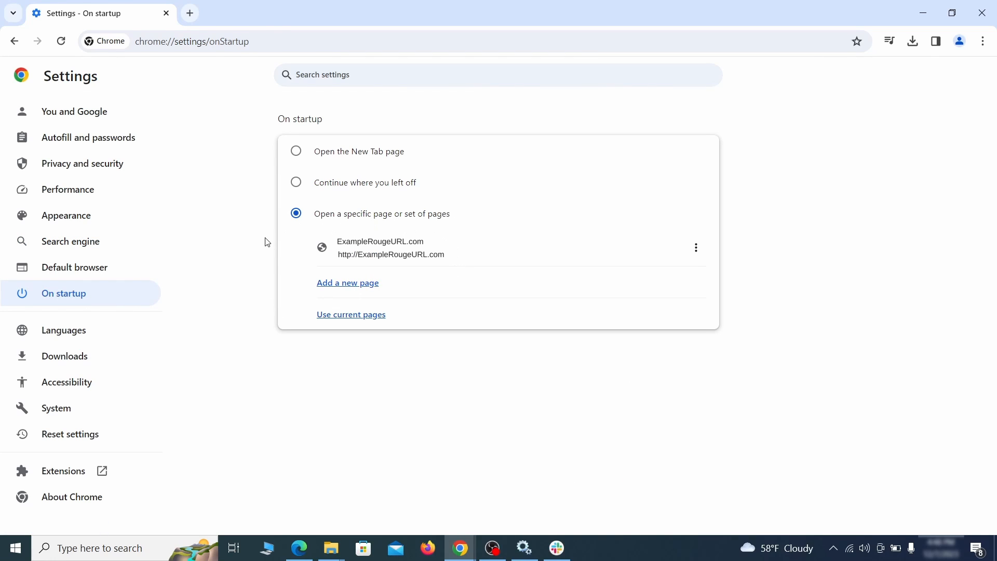
{"action": "left_click", "coordinate": [696, 248]}
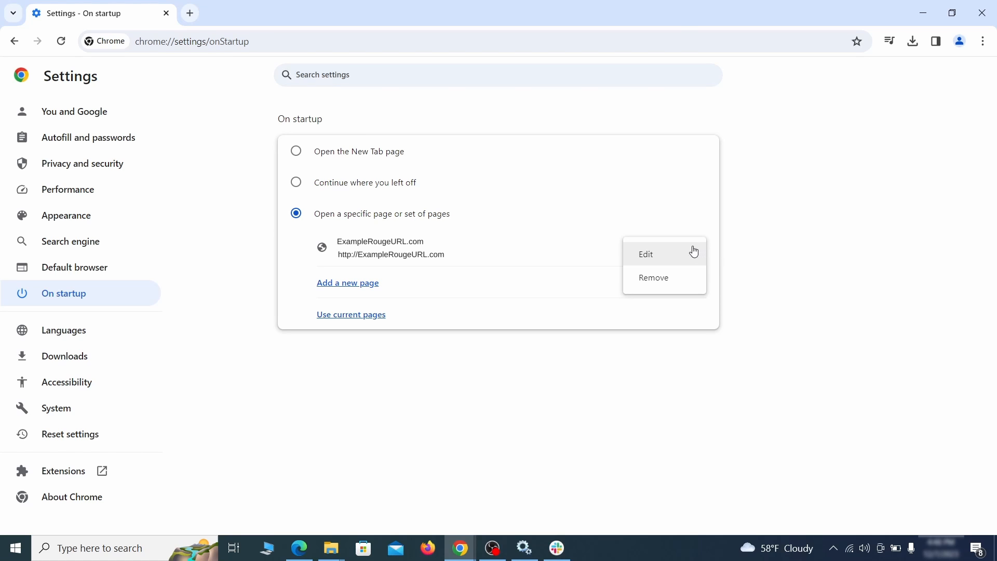
{"action": "left_click", "coordinate": [666, 280]}
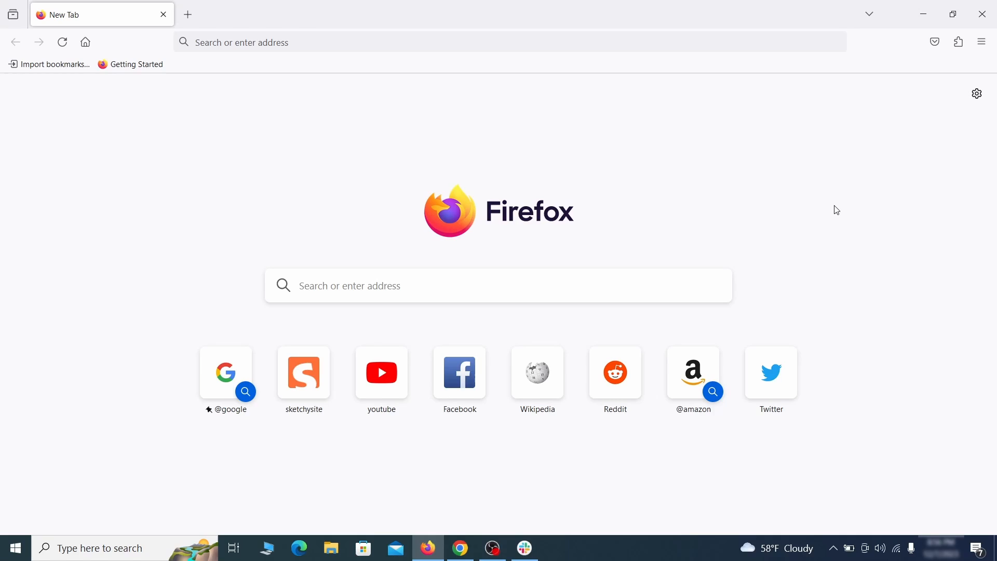
Step: Disable the Contenu+ extension in Firefox's add-ons manager and remove it from the browser
{"action": "left_click", "coordinate": [959, 42]}
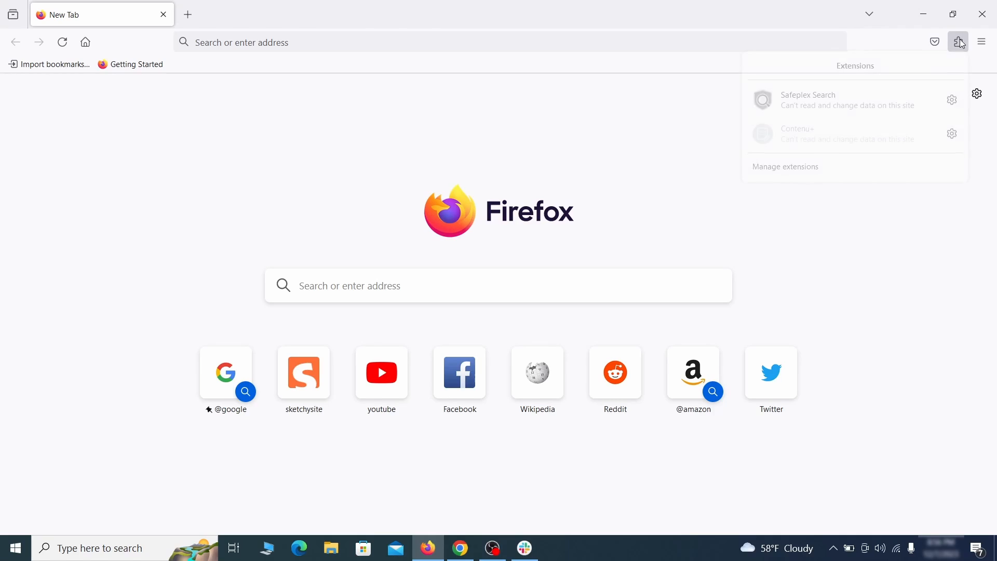
{"action": "left_click", "coordinate": [841, 171]}
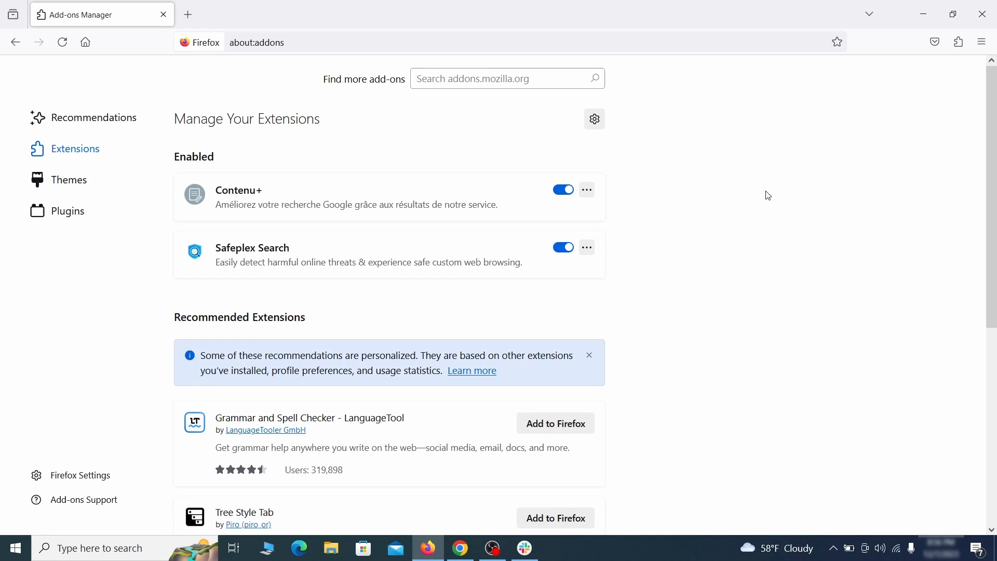
{"action": "left_click", "coordinate": [564, 190]}
{"action": "left_click", "coordinate": [589, 190]}
{"action": "left_click", "coordinate": [629, 210]}
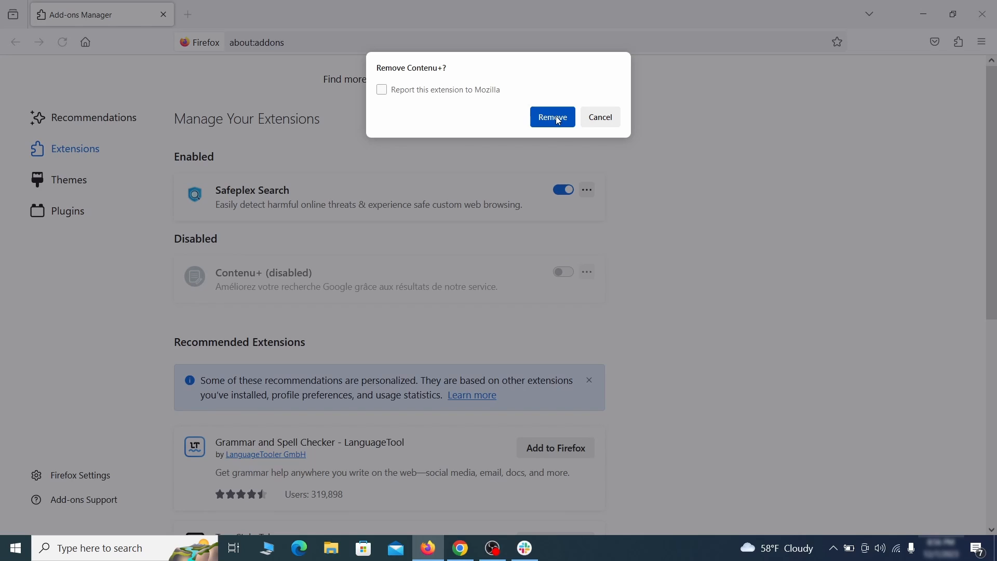
{"action": "left_click", "coordinate": [553, 117]}
Step: Clear the custom URL ExampleRougeURL.com from the homepage and new windows setting in Firefox's Home preferences
{"action": "left_click", "coordinate": [983, 46]}
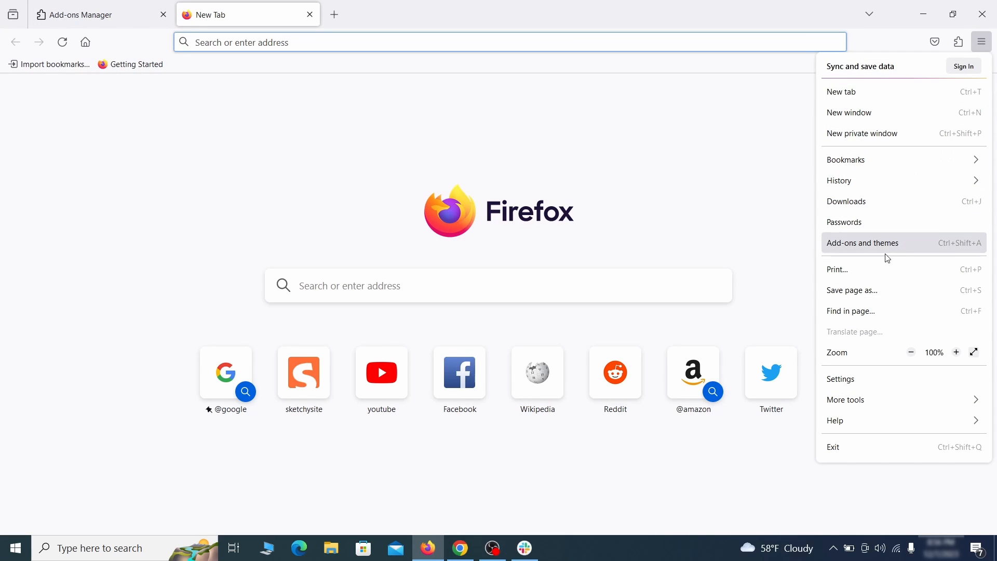
{"action": "left_click", "coordinate": [865, 382]}
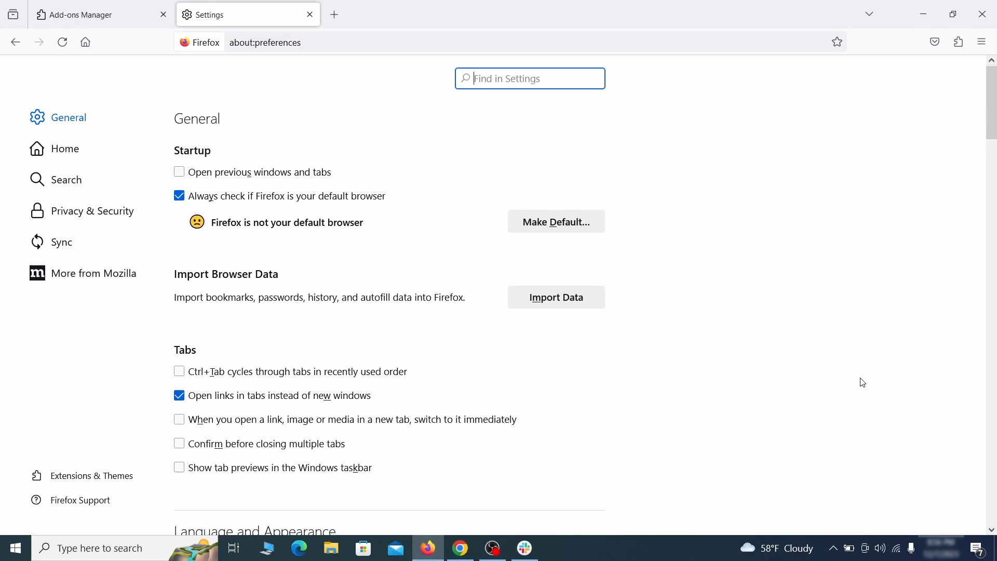
{"action": "left_click", "coordinate": [75, 149]}
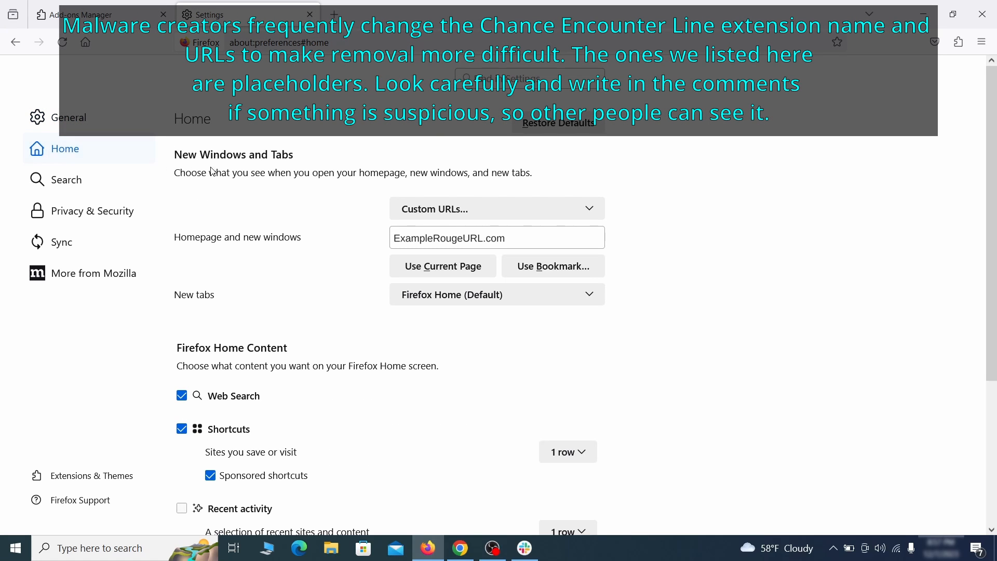
{"action": "triple_click", "coordinate": [504, 238]}
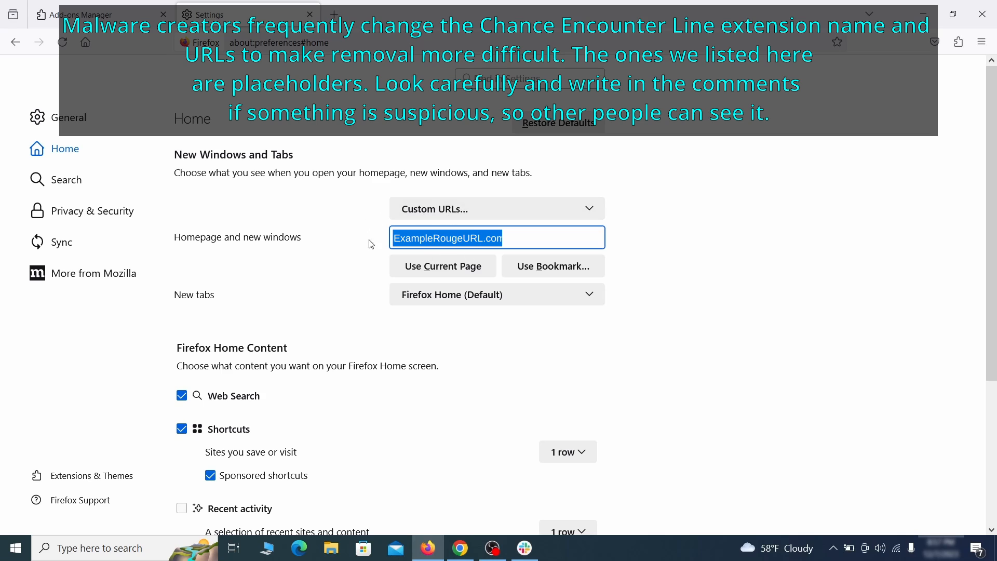
{"action": "key", "text": "BackSpace"}
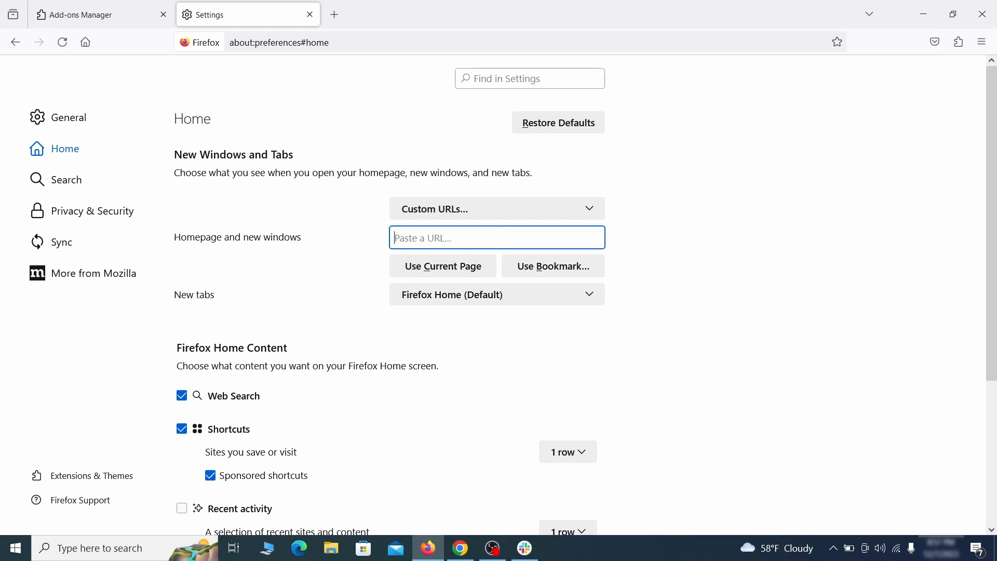
Step: Set Google as the default search engine in Firefox's search settings
{"action": "left_click", "coordinate": [61, 180]}
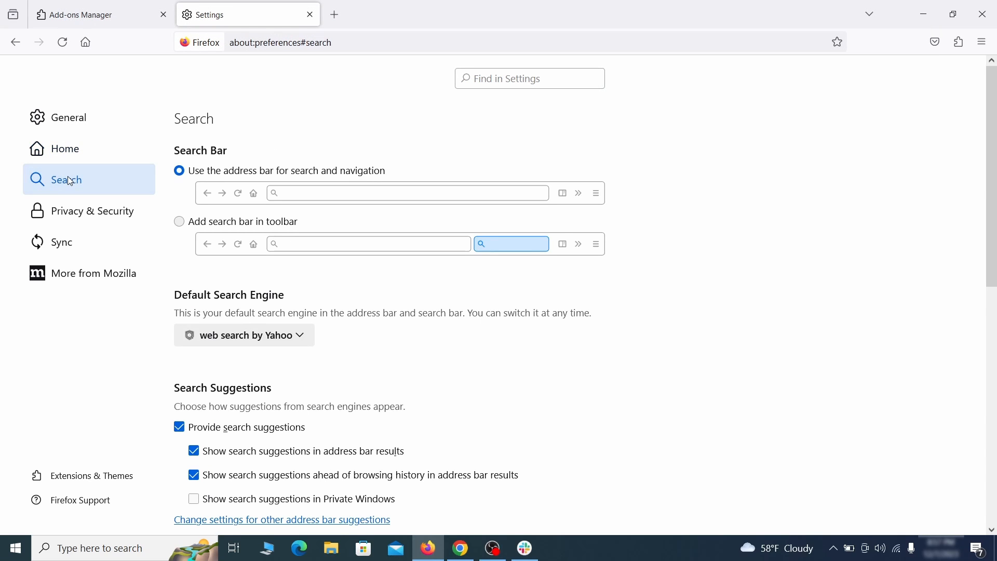
{"action": "scroll", "coordinate": [314, 267], "scroll_direction": "down", "scroll_amount": 2}
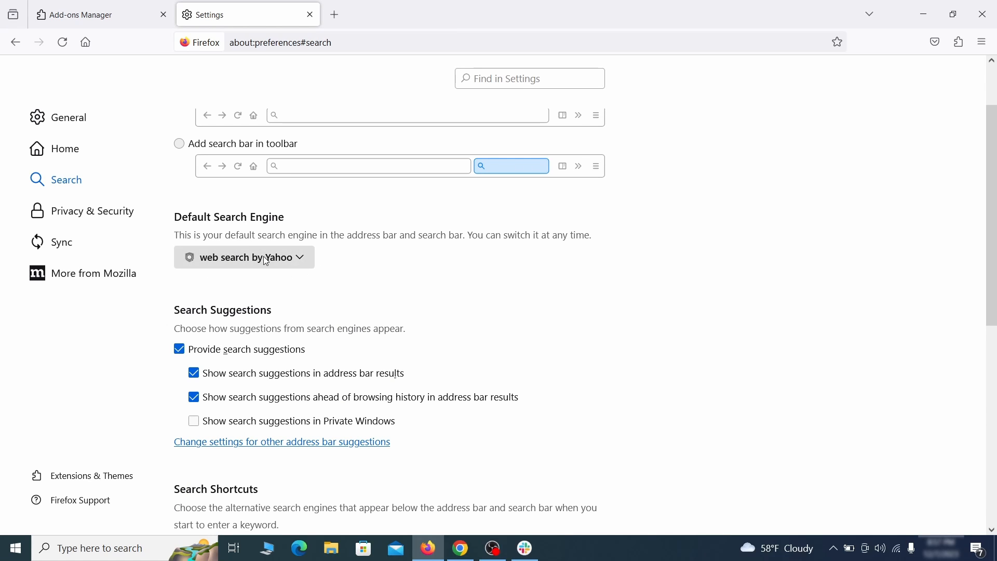
{"action": "left_click", "coordinate": [299, 264]}
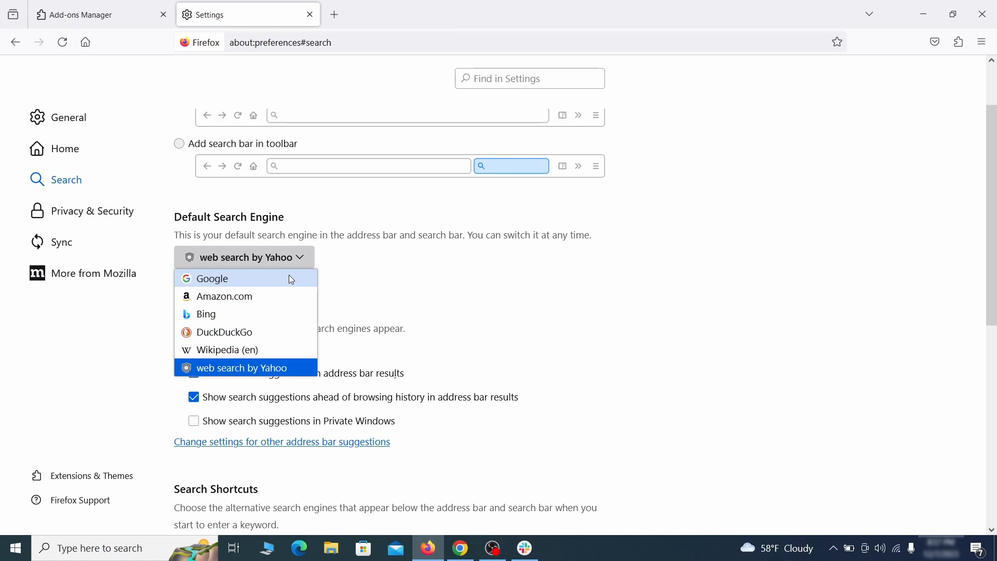
{"action": "left_click", "coordinate": [289, 278]}
Step: Remove the "web search by Yahoo" engine with the Safeplex Search keyword from the search shortcuts
{"action": "scroll", "coordinate": [472, 292], "scroll_direction": "down", "scroll_amount": 5}
{"action": "scroll", "coordinate": [545, 262], "scroll_direction": "down", "scroll_amount": 2}
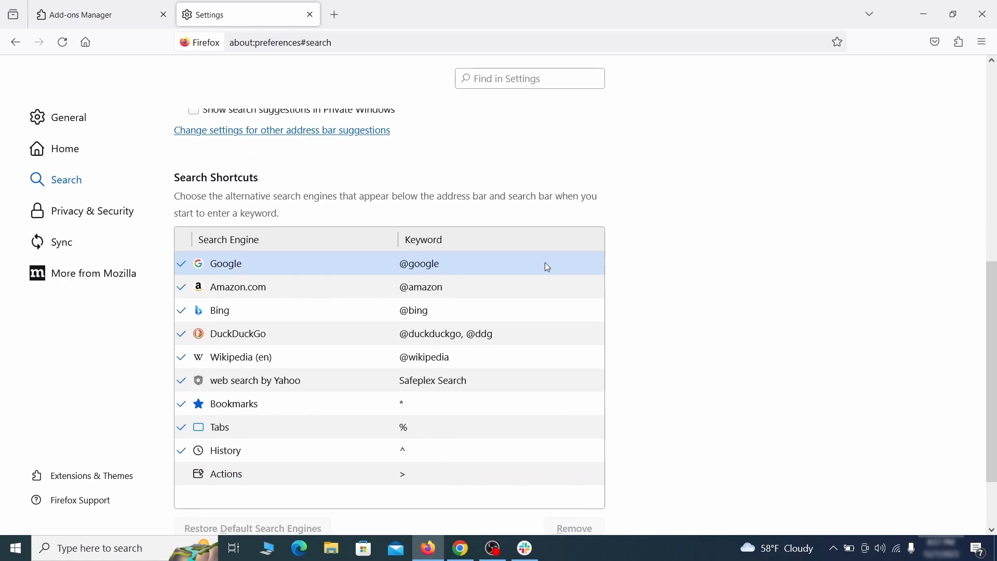
{"action": "scroll", "coordinate": [546, 264], "scroll_direction": "down", "scroll_amount": 2}
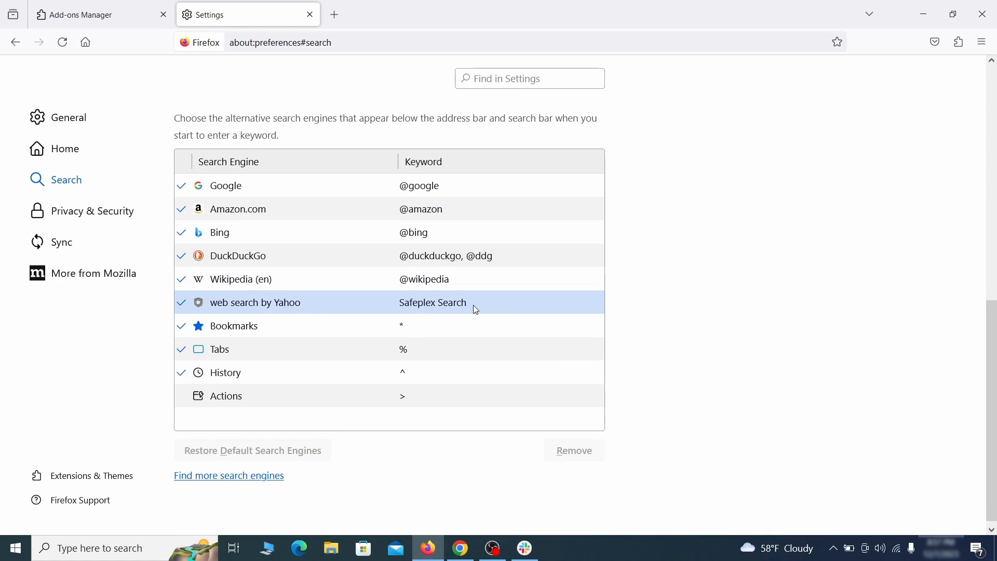
{"action": "left_click", "coordinate": [496, 309]}
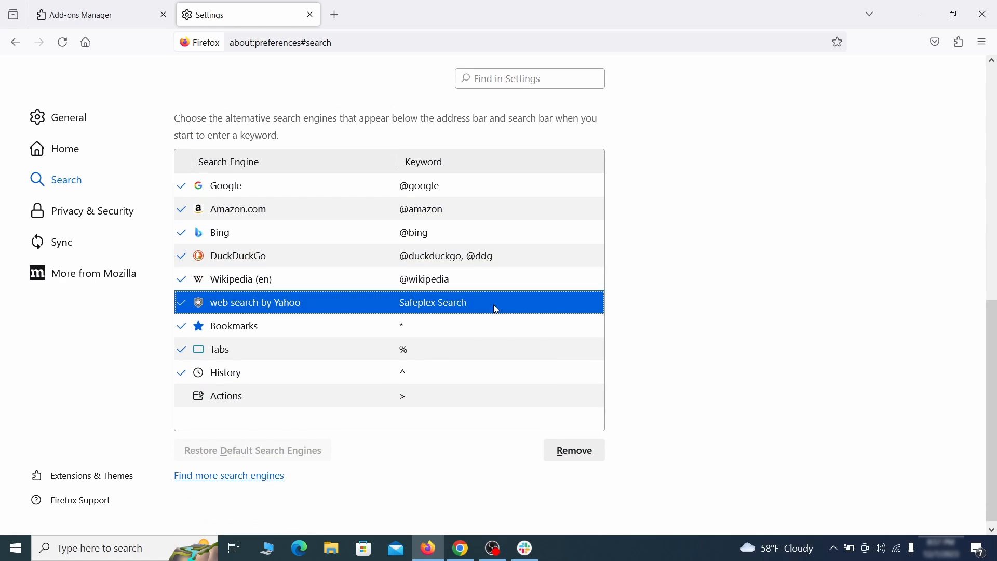
{"action": "left_click", "coordinate": [598, 463]}
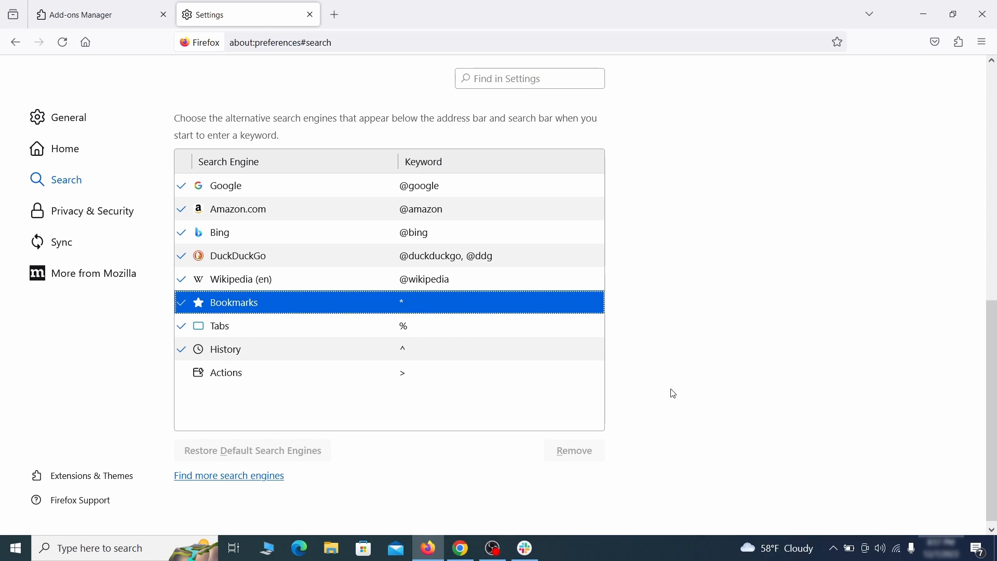
Step: Clear all cookies, site data and cached web content in Firefox's privacy and security settings
{"action": "scroll", "coordinate": [472, 329], "scroll_direction": "up", "scroll_amount": 3}
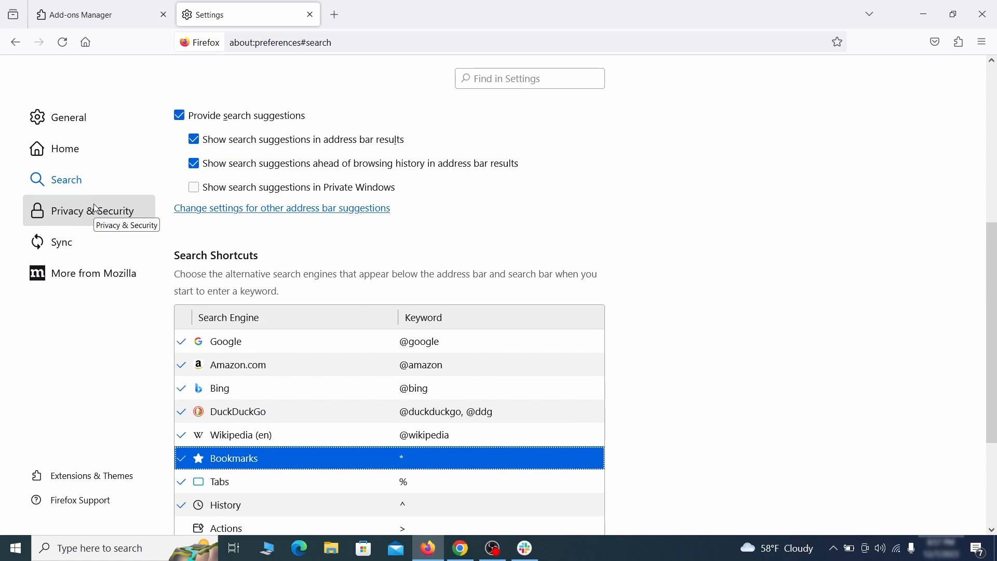
{"action": "left_click", "coordinate": [96, 208]}
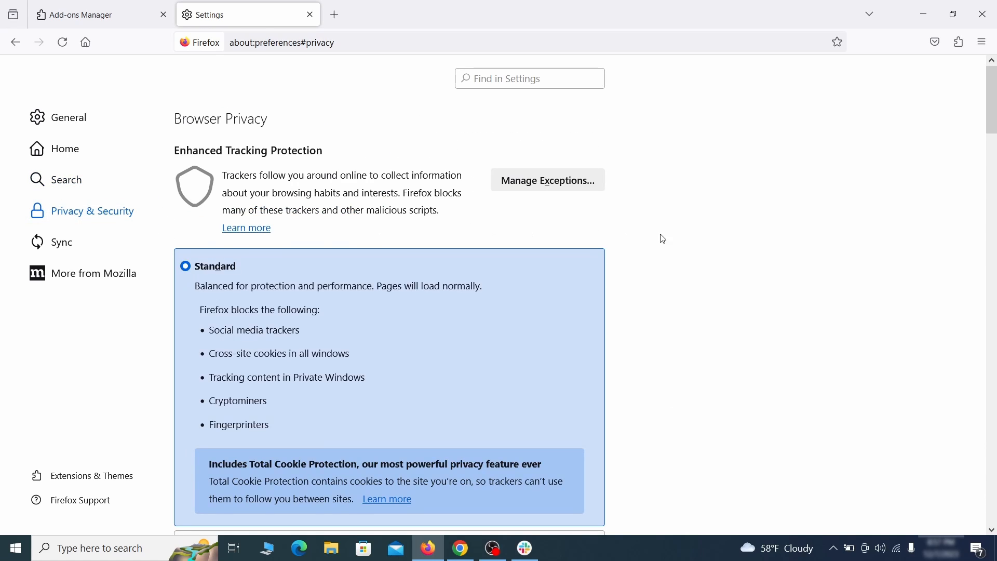
{"action": "scroll", "coordinate": [664, 239], "scroll_direction": "down", "scroll_amount": 8}
{"action": "left_click", "coordinate": [556, 331]}
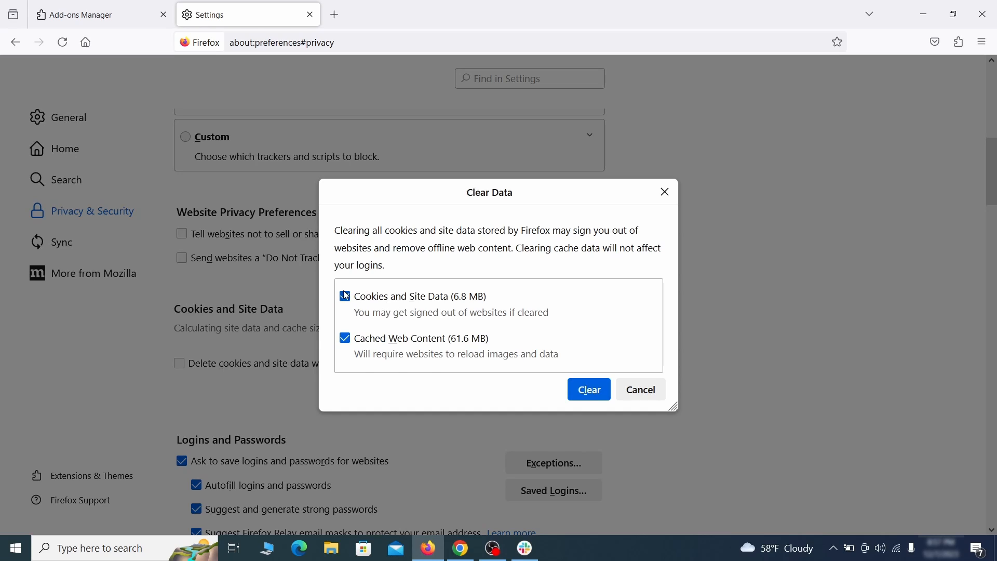
{"action": "left_click", "coordinate": [596, 391]}
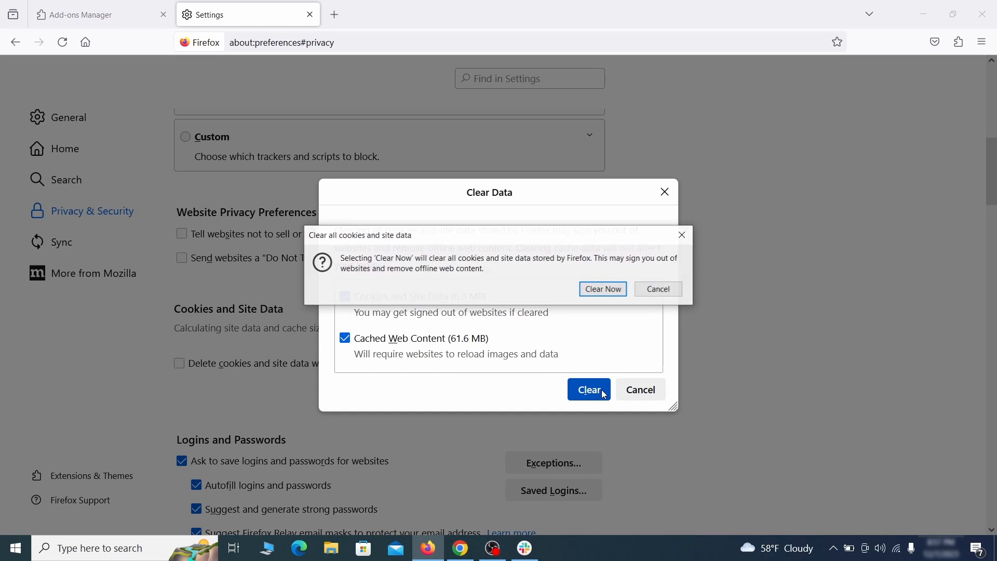
{"action": "left_click", "coordinate": [604, 290]}
Step: Open the notification permission settings in Firefox's privacy and security preferences
{"action": "scroll", "coordinate": [677, 318], "scroll_direction": "down", "scroll_amount": 5}
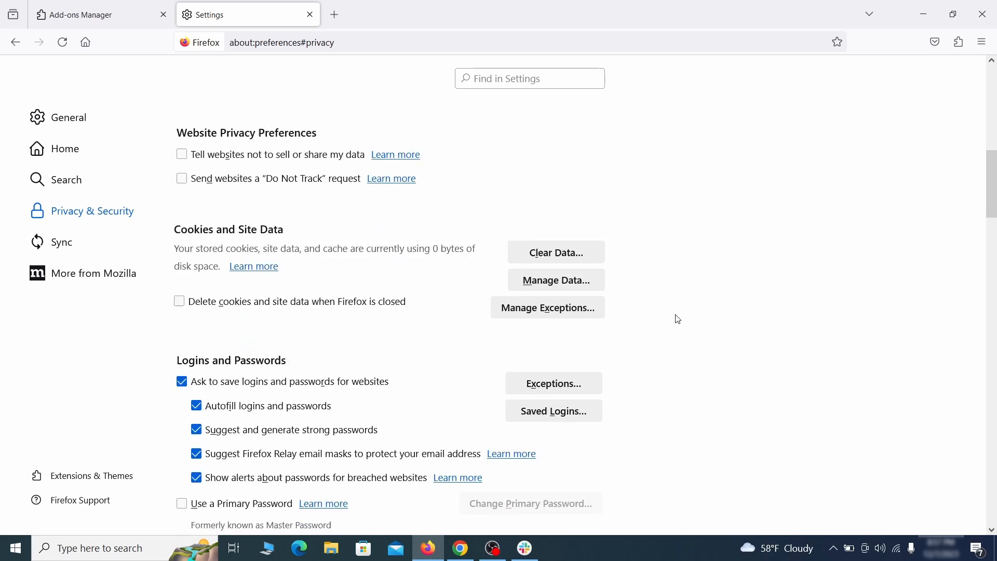
{"action": "scroll", "coordinate": [678, 319], "scroll_direction": "down", "scroll_amount": 10}
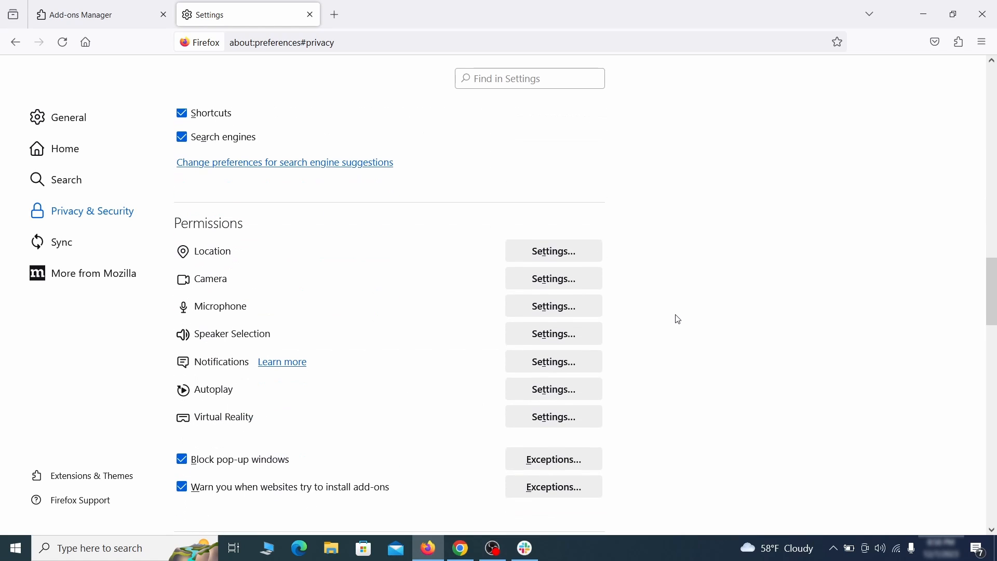
{"action": "left_click", "coordinate": [575, 365]}
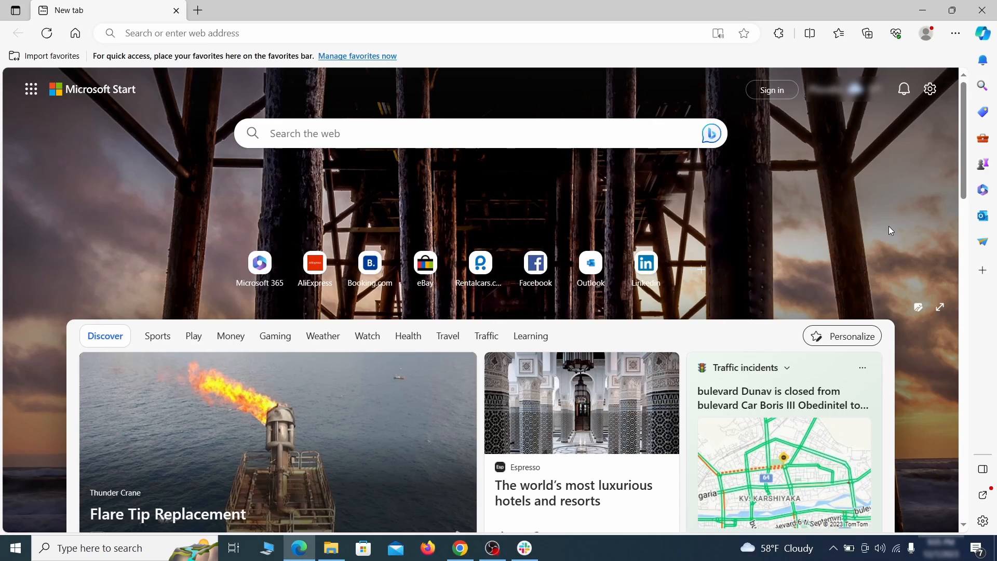
Step: Turn off the Quidco Cashback Reminder extension in Microsoft Edge's extension manager and remove it
{"action": "left_click", "coordinate": [955, 33]}
{"action": "left_click", "coordinate": [858, 228]}
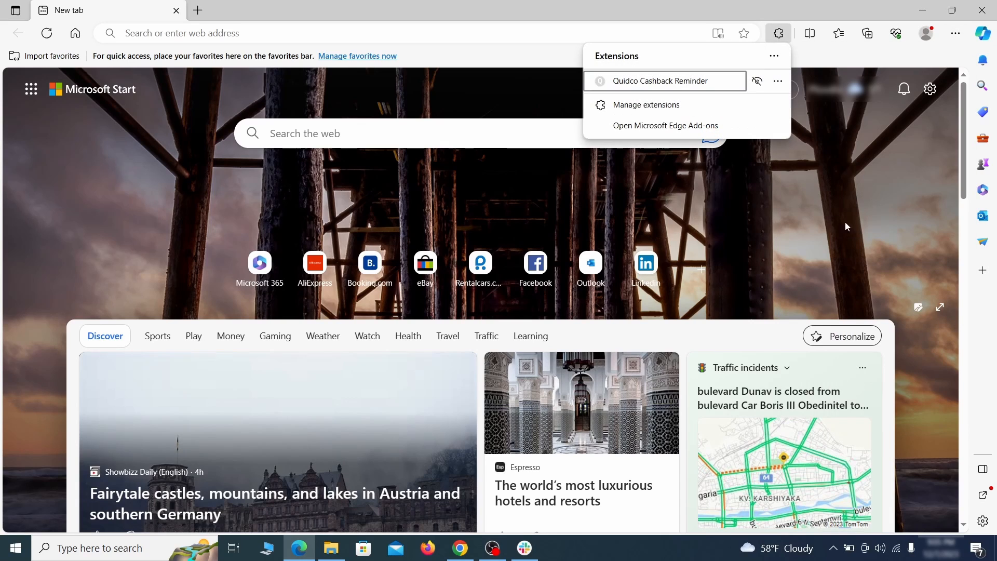
{"action": "left_click", "coordinate": [646, 106]}
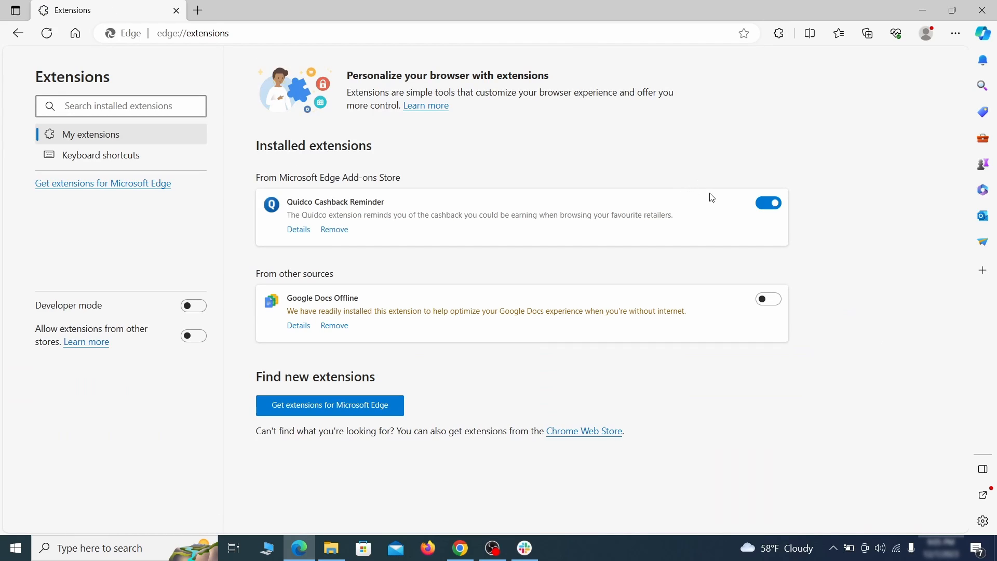
{"action": "left_click", "coordinate": [769, 203]}
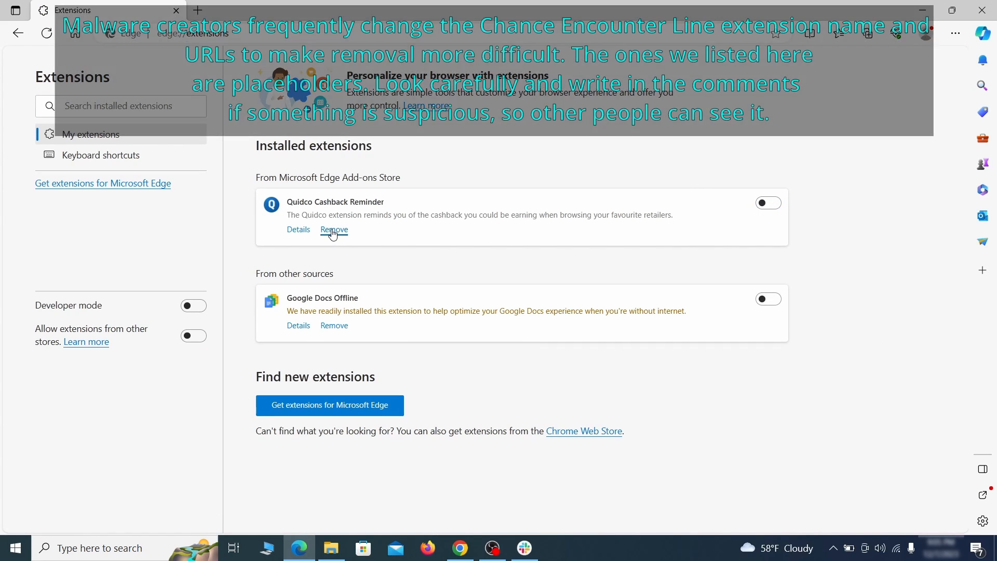
{"action": "left_click", "coordinate": [332, 231]}
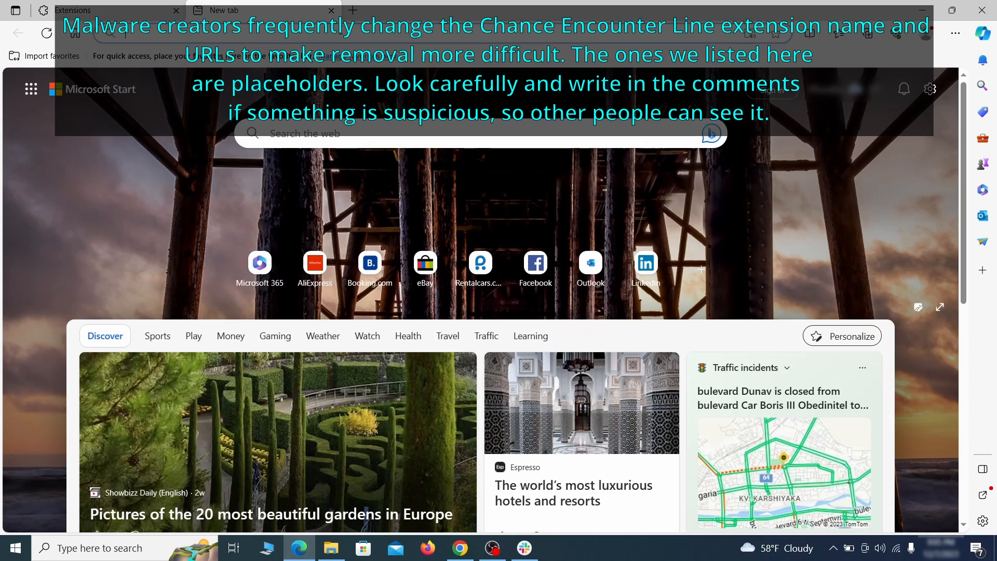
Step: Clear Edge's browsing data for the last hour, including site permissions and all data from the previous version of Microsoft Edge
{"action": "left_click", "coordinate": [953, 38]}
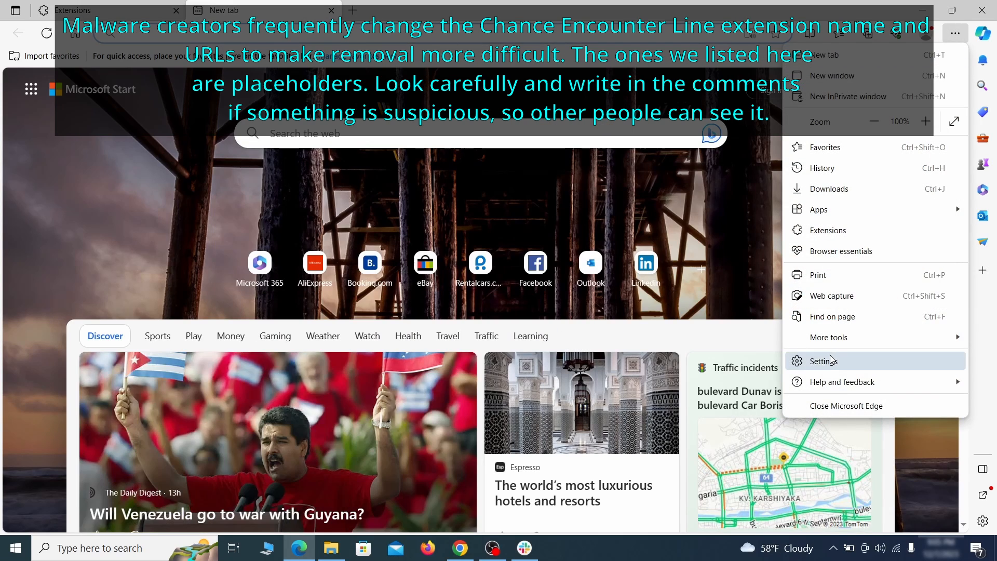
{"action": "left_click", "coordinate": [824, 361]}
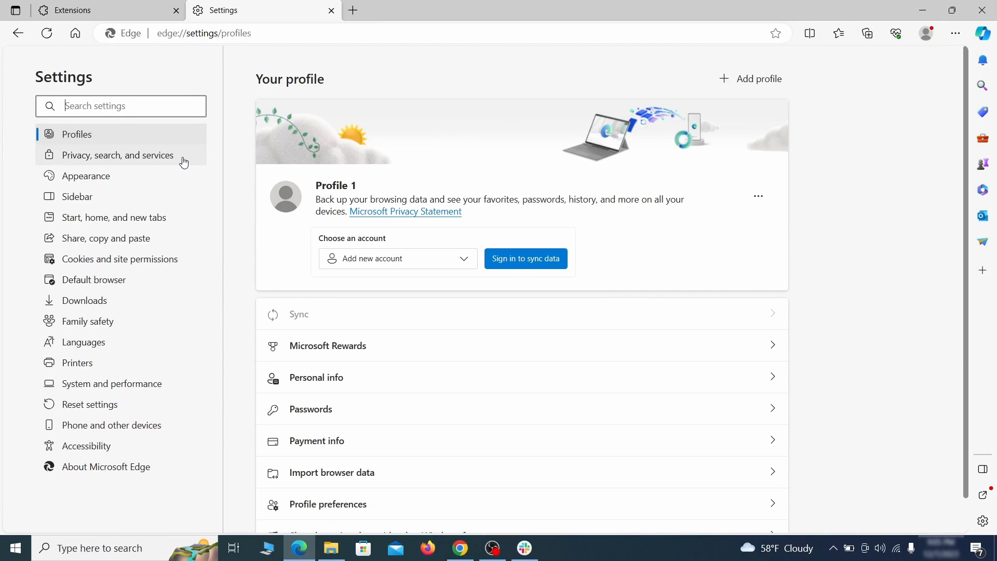
{"action": "left_click", "coordinate": [168, 158]}
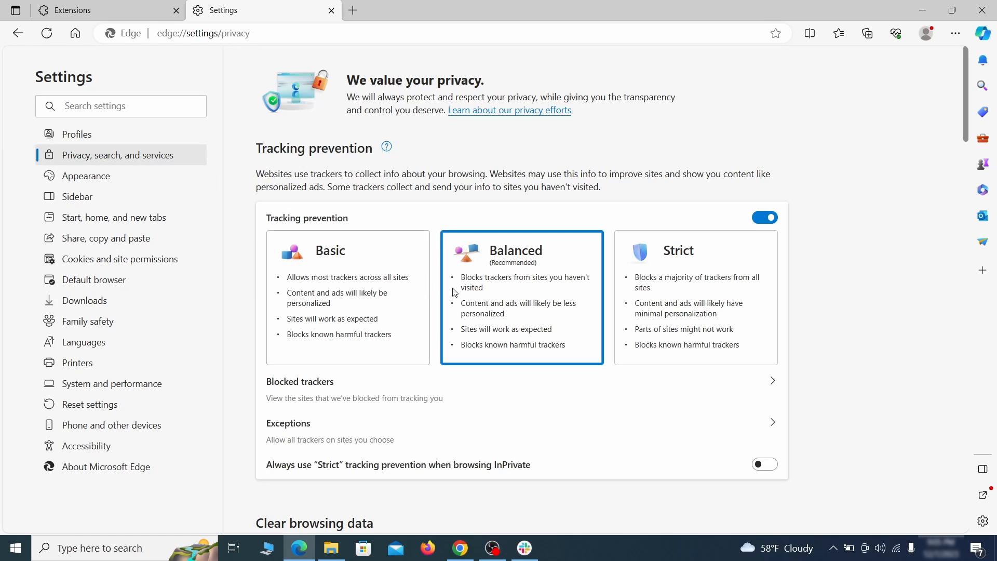
{"action": "scroll", "coordinate": [519, 306], "scroll_direction": "down", "scroll_amount": 3}
{"action": "scroll", "coordinate": [541, 321], "scroll_direction": "down", "scroll_amount": 1}
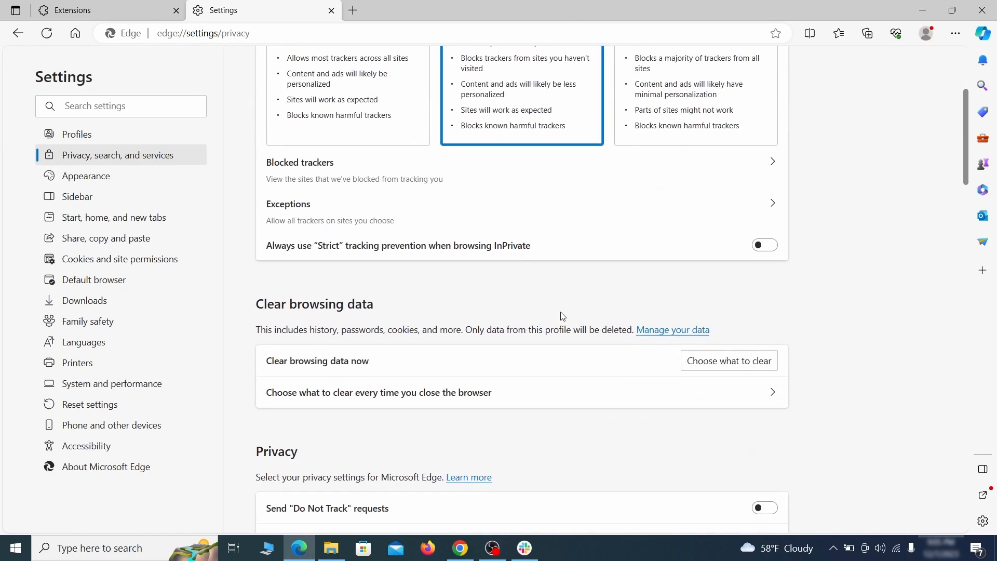
{"action": "left_click", "coordinate": [748, 365]}
{"action": "scroll", "coordinate": [414, 291], "scroll_direction": "down", "scroll_amount": 5}
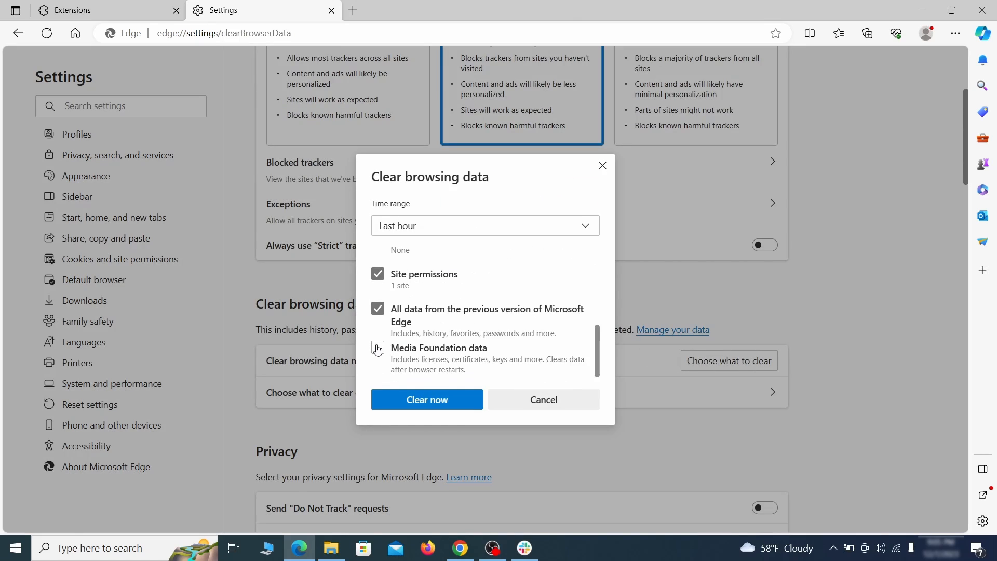
{"action": "left_click", "coordinate": [467, 402]}
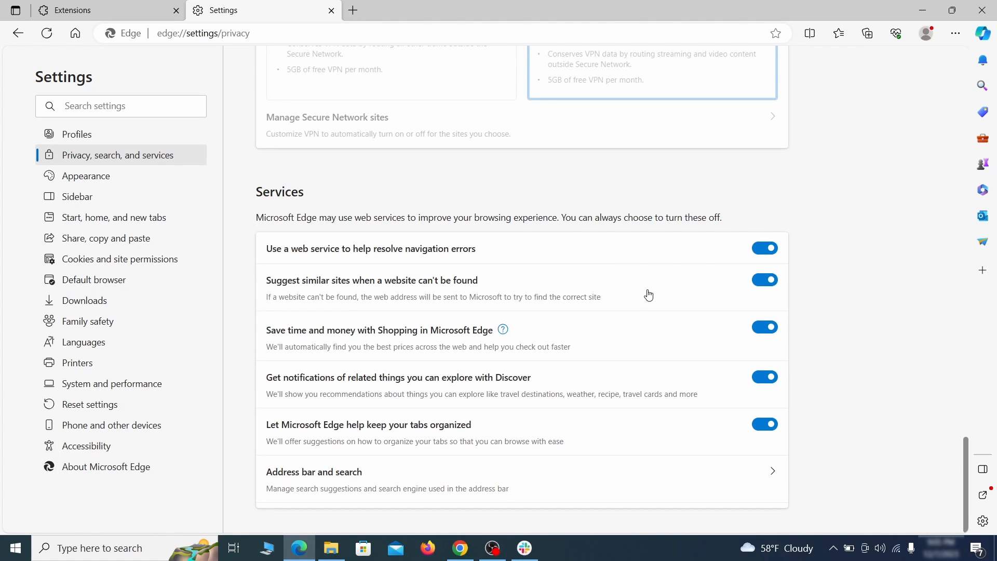
Step: Set Google as the search engine used in Edge's address bar
{"action": "left_click", "coordinate": [569, 491]}
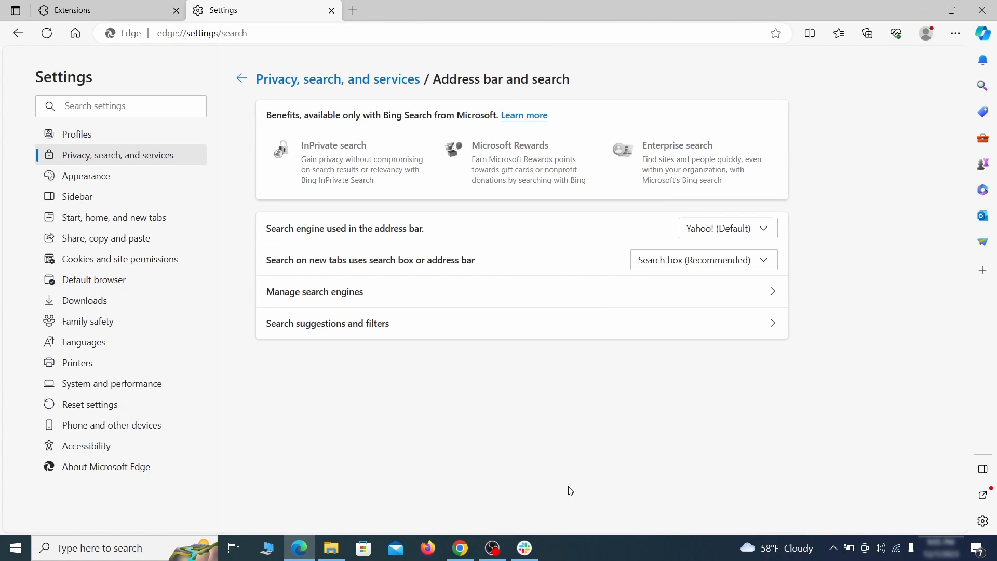
{"action": "left_click", "coordinate": [769, 231]}
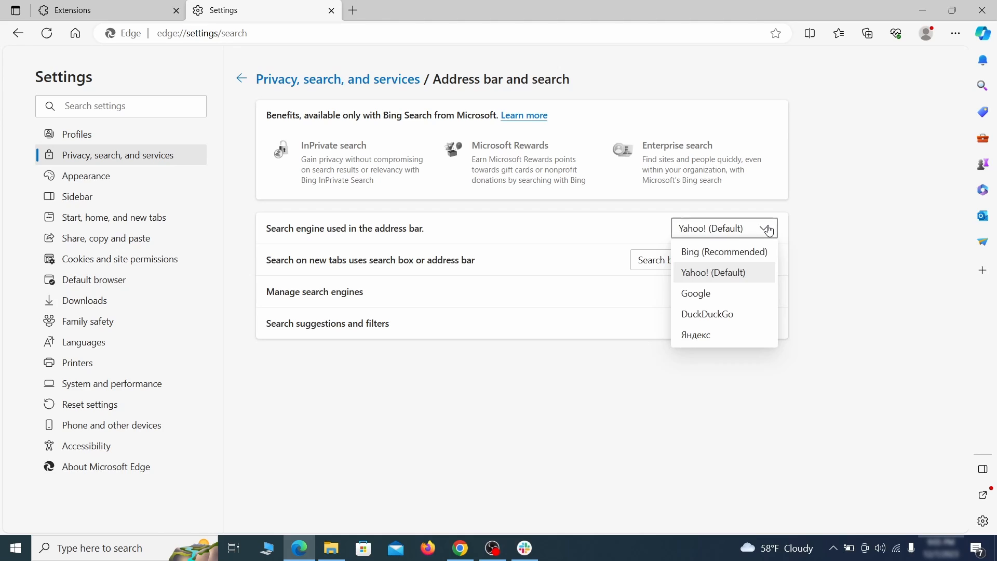
{"action": "left_click", "coordinate": [739, 291]}
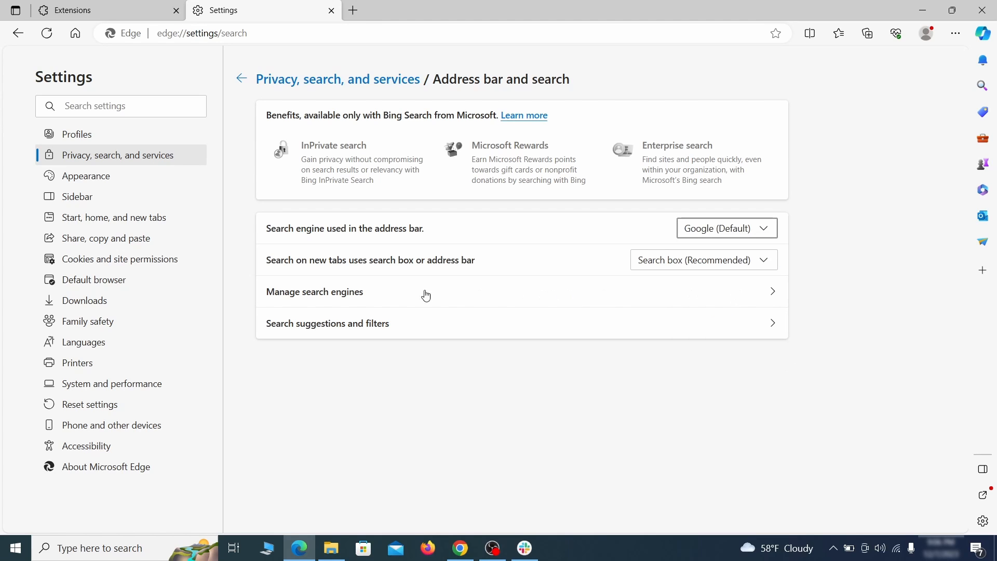
Step: Remove ExampleRougeURL.com from the list of address bar search engines
{"action": "left_click", "coordinate": [384, 299]}
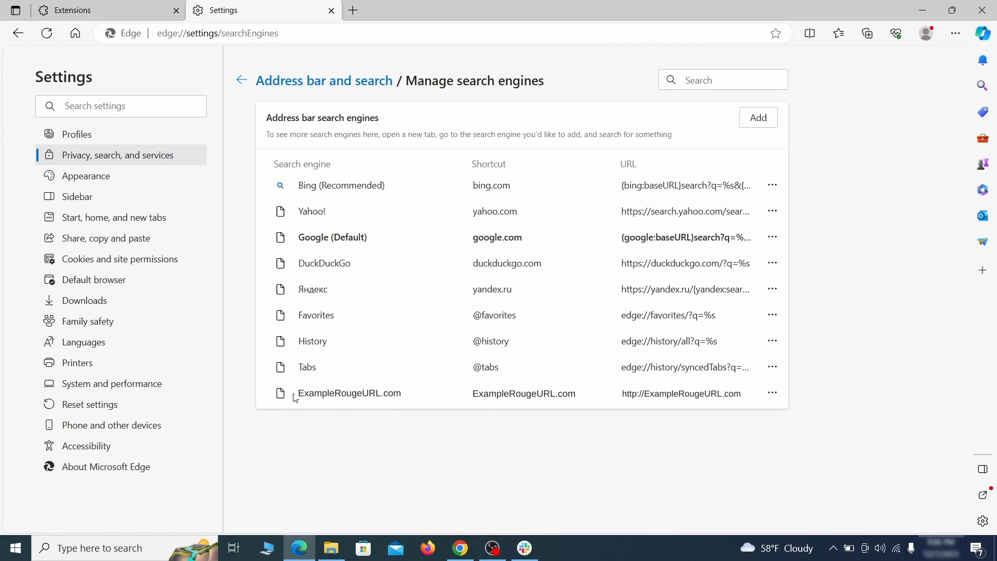
{"action": "left_click", "coordinate": [772, 393]}
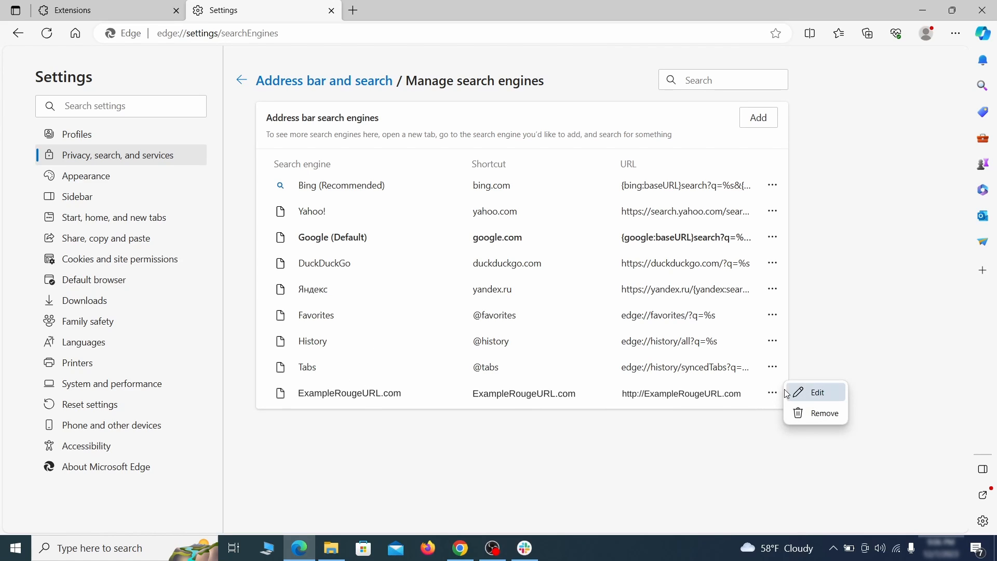
{"action": "left_click", "coordinate": [828, 415]}
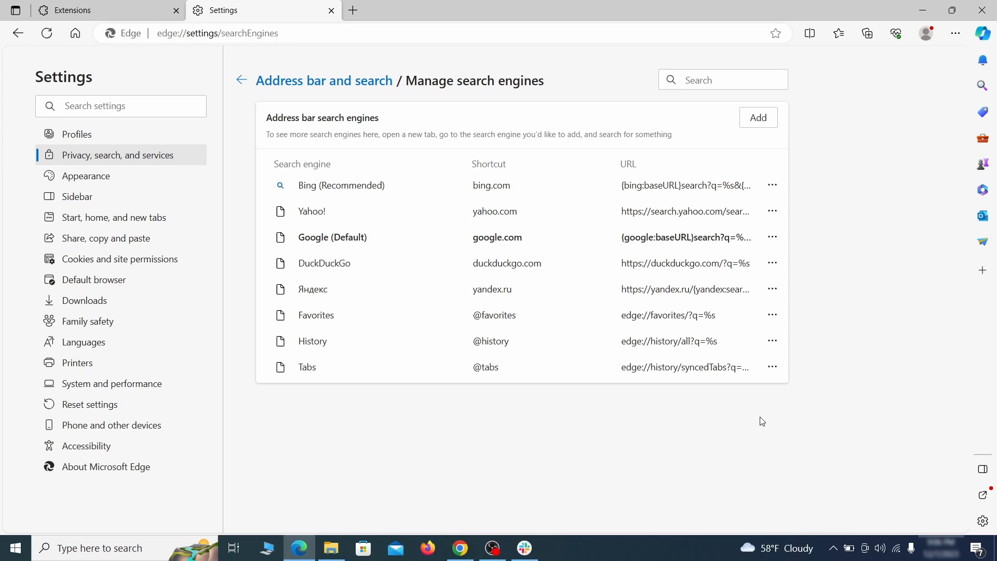
Step: Delete ExampleRougeURL.com from the pages that open when Edge starts
{"action": "left_click", "coordinate": [125, 218]}
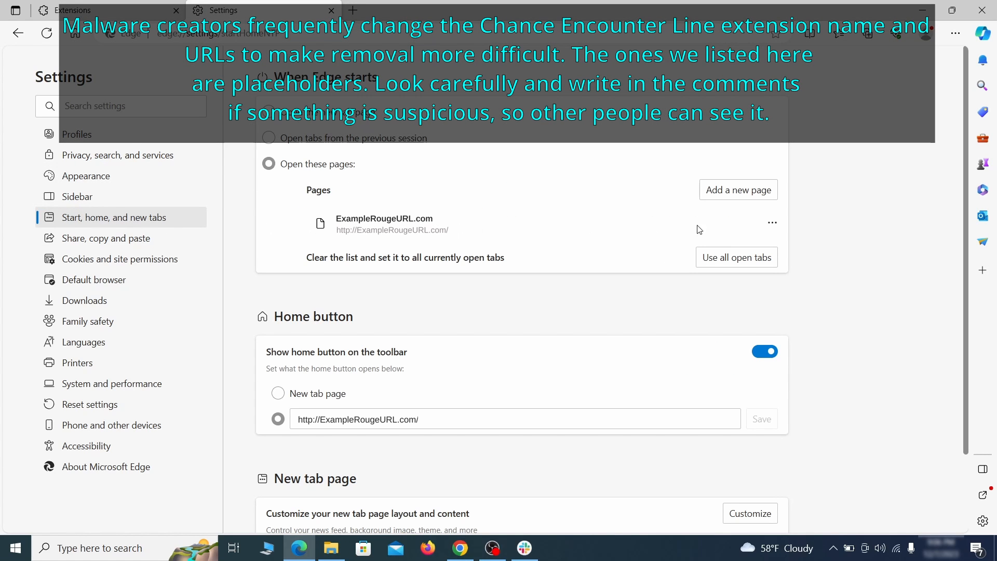
{"action": "left_click", "coordinate": [772, 229]}
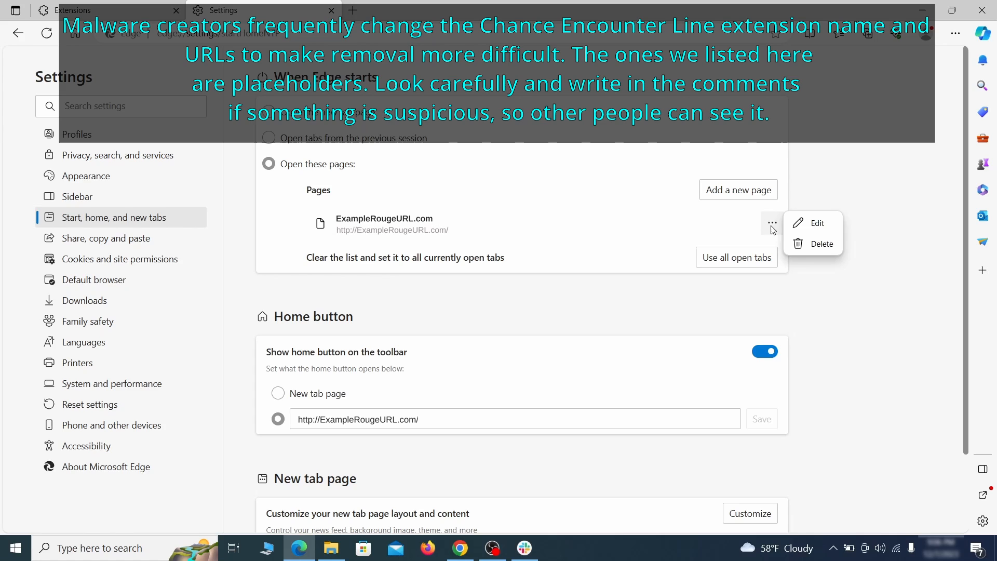
{"action": "left_click", "coordinate": [813, 245]}
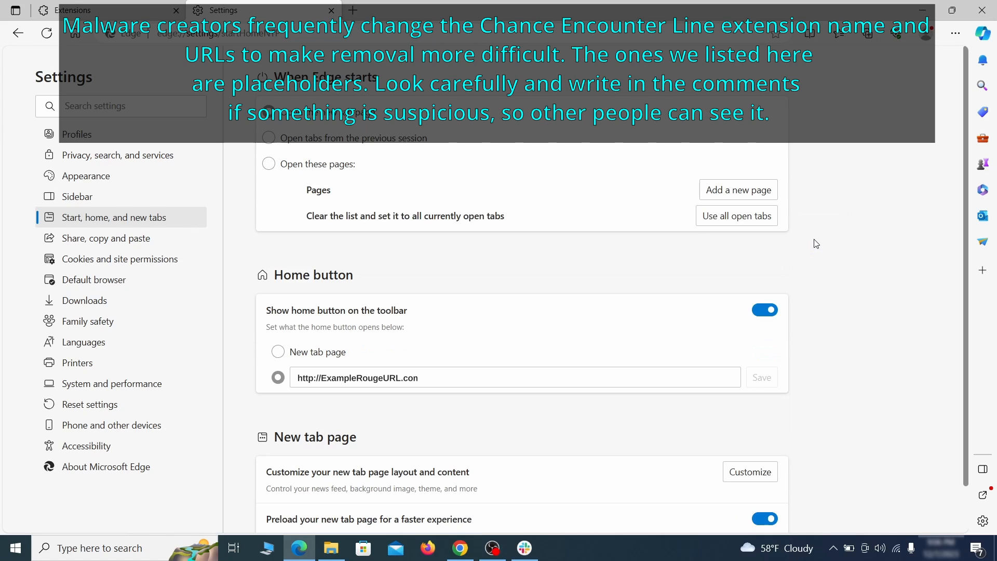
Step: Clear the custom URL of the home button and set the button to open the new tab page
{"action": "left_click", "coordinate": [436, 372]}
{"action": "triple_click", "coordinate": [433, 373]}
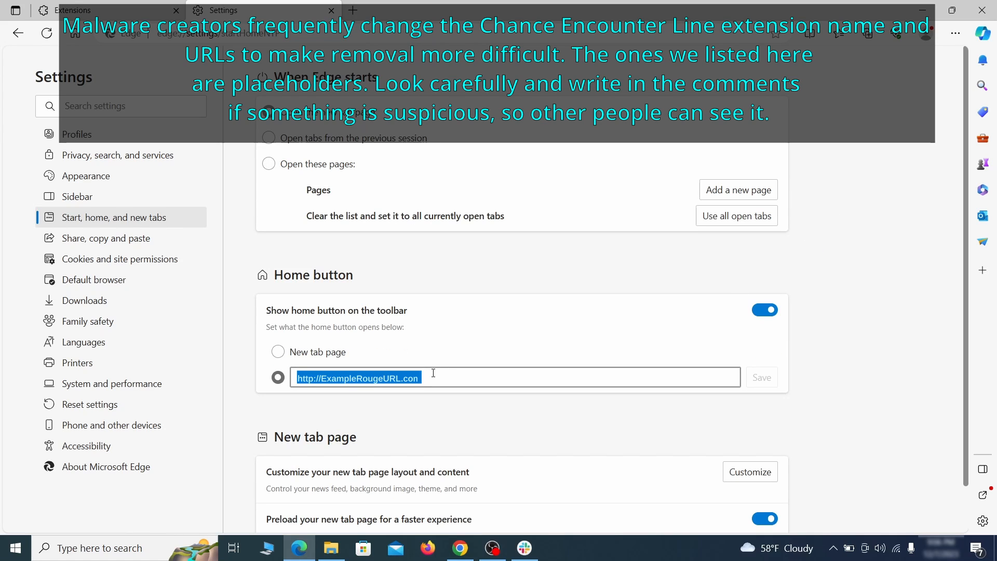
{"action": "key", "text": "BackSpace"}
{"action": "left_click", "coordinate": [277, 352]}
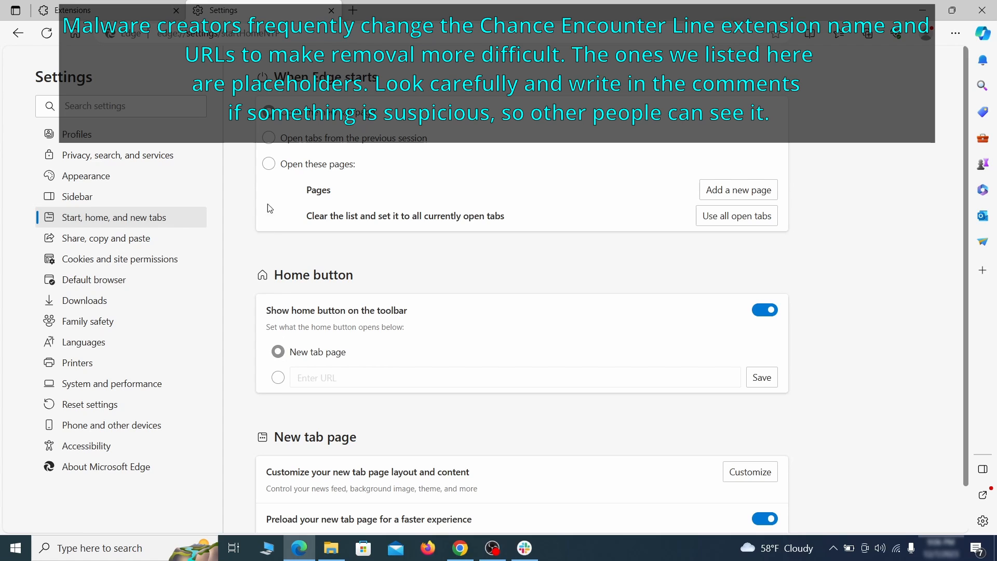
Step: Remove ExampleRougeURL.com from the sites allowed to send notifications in Edge's site permissions
{"action": "left_click", "coordinate": [183, 259]}
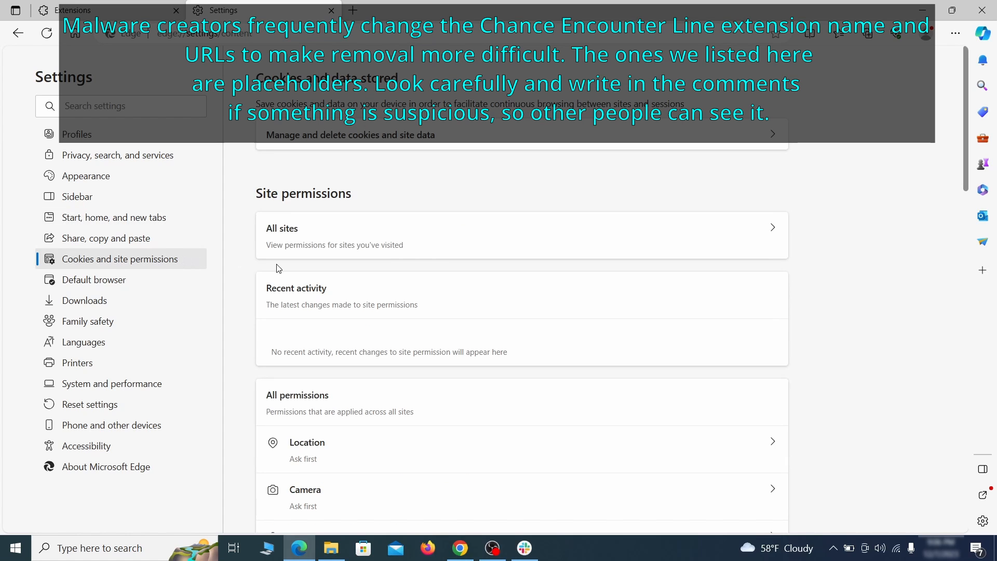
{"action": "scroll", "coordinate": [479, 269], "scroll_direction": "down", "scroll_amount": 5}
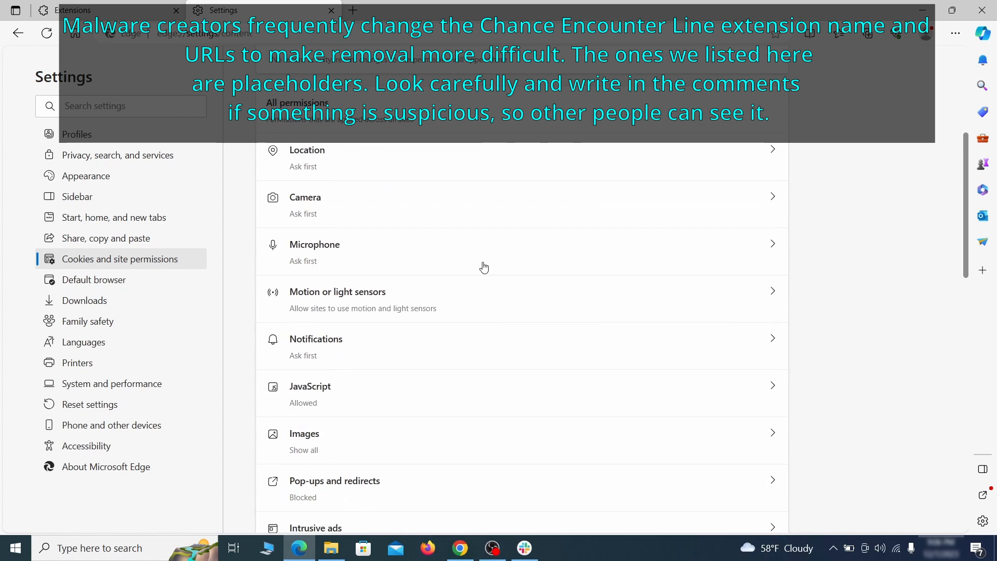
{"action": "scroll", "coordinate": [481, 273], "scroll_direction": "down", "scroll_amount": 1}
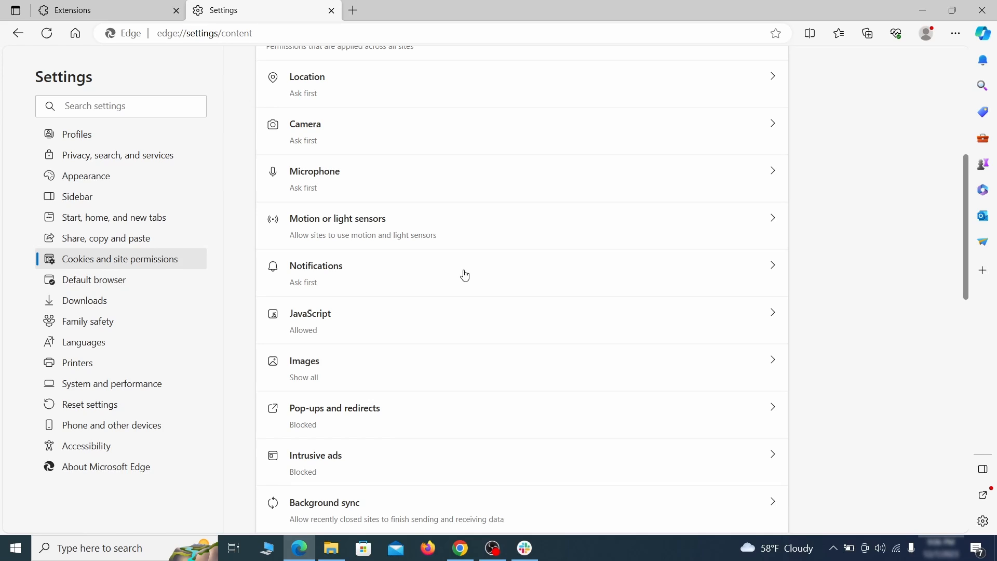
{"action": "left_click", "coordinate": [465, 275]}
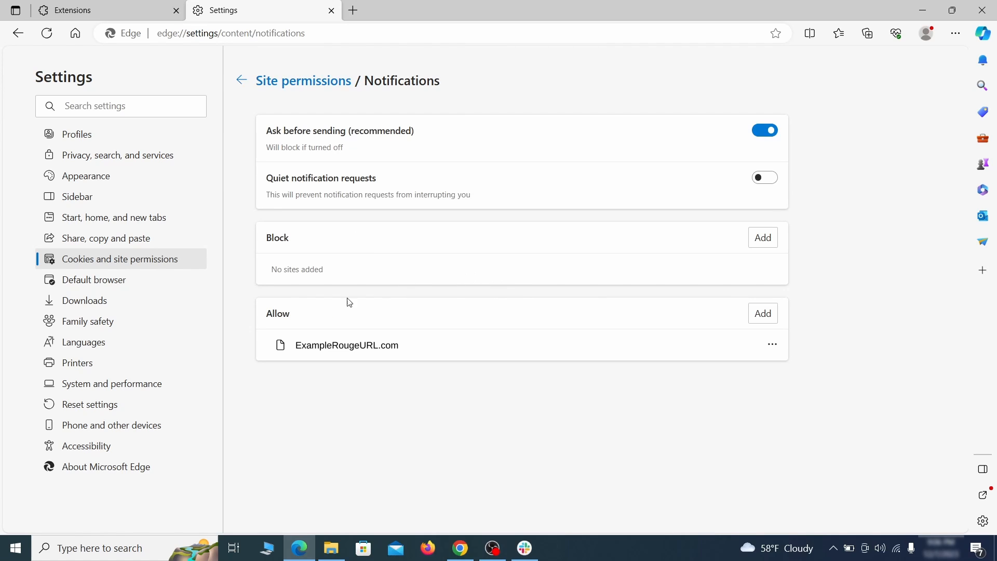
{"action": "left_click", "coordinate": [772, 344]}
{"action": "left_click", "coordinate": [817, 387]}
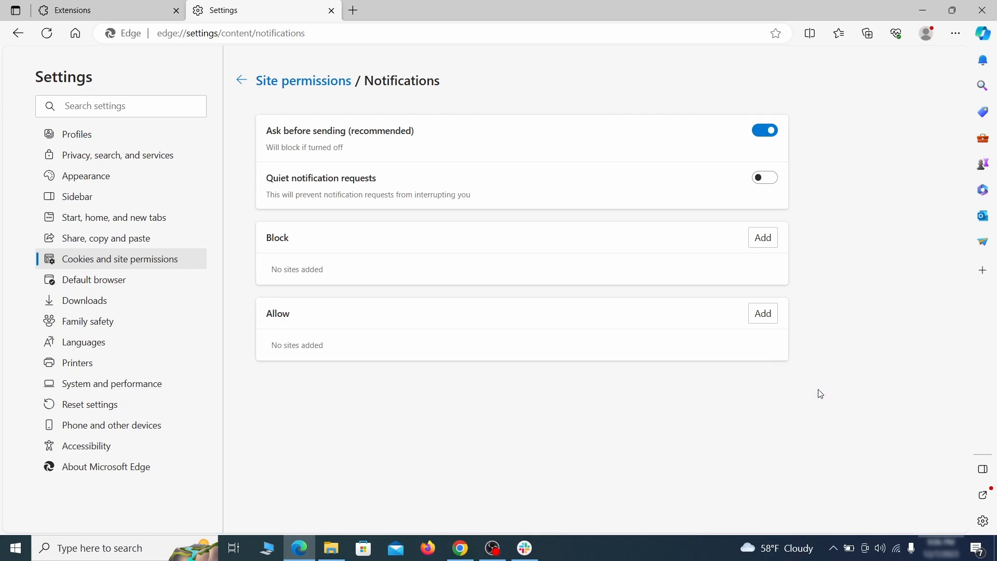